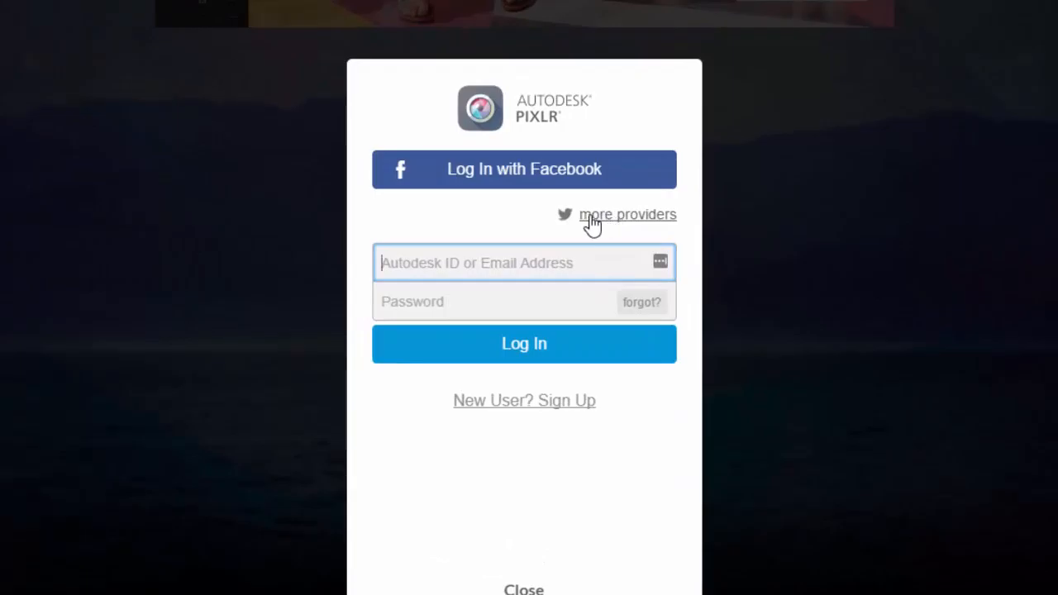
Log in to Pixlr through Google using the school-domain account
click(617, 217)
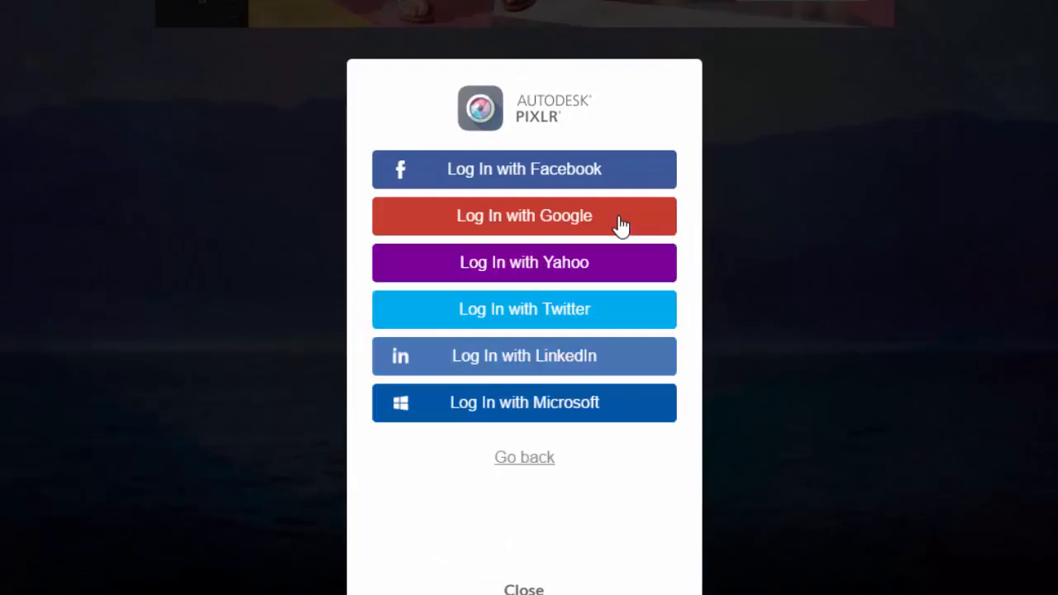
click(531, 221)
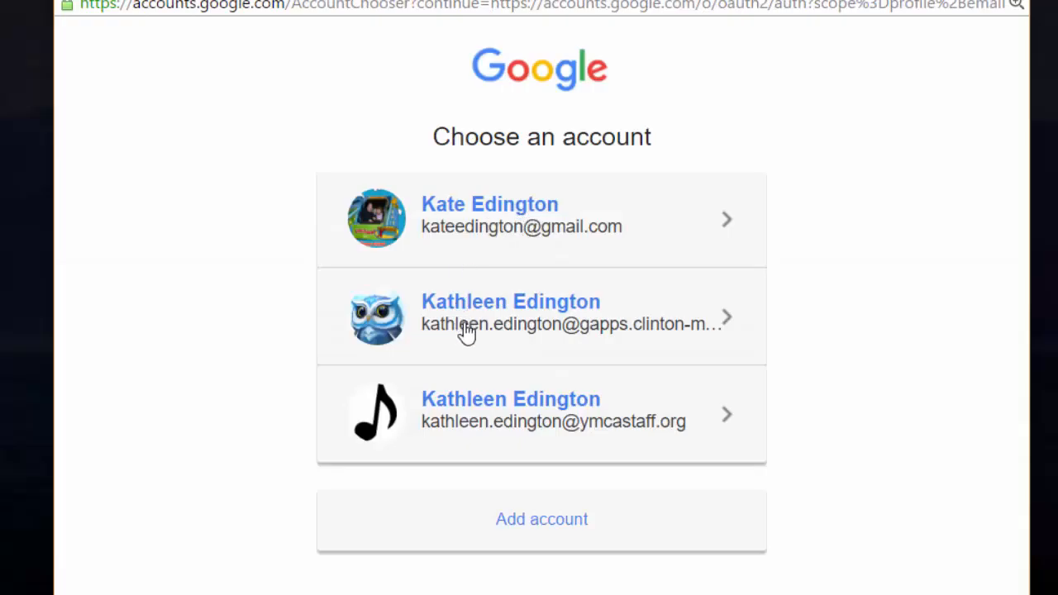
click(467, 331)
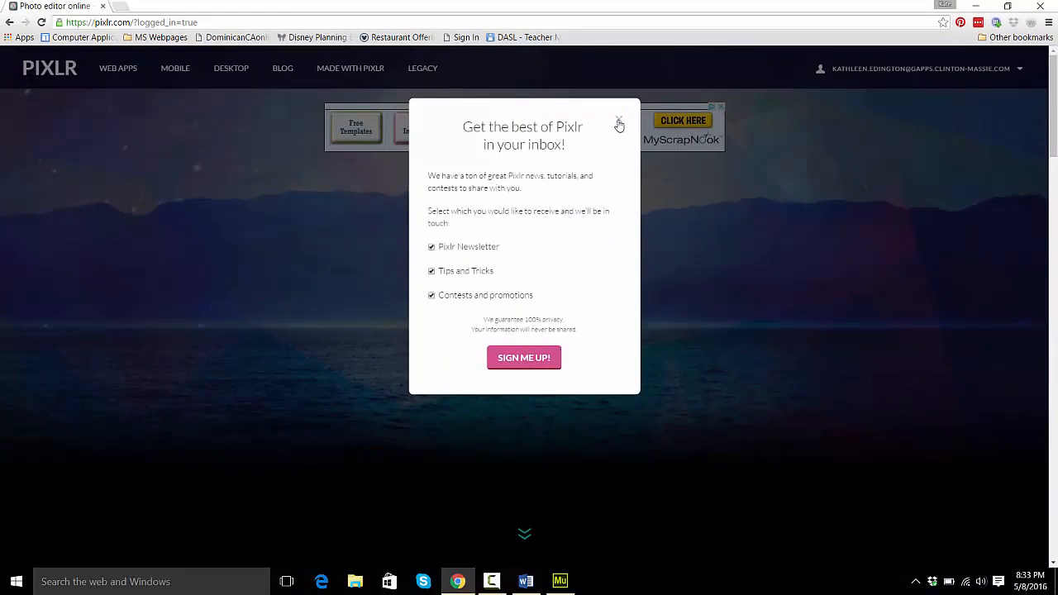
Dismiss the newsletter sign-up offer and launch the Pixlr Editor web app
click(618, 122)
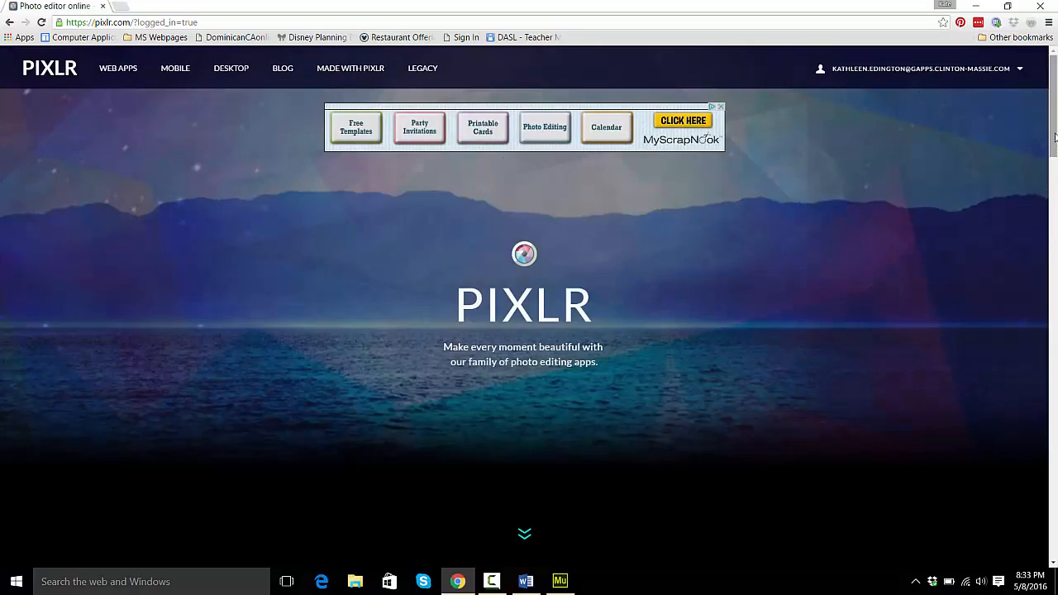
drag(1055, 137, 1056, 257)
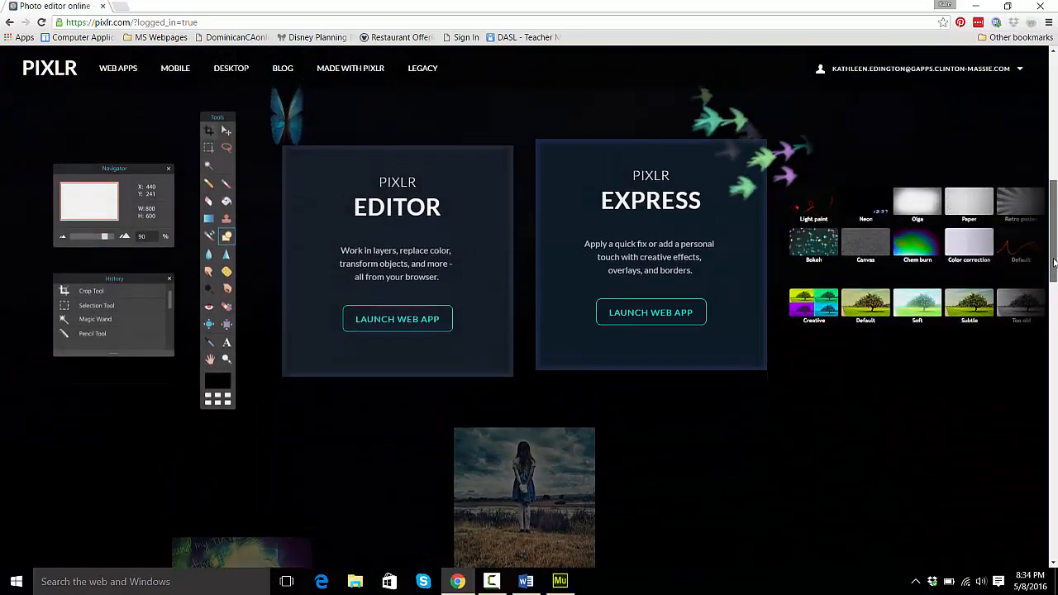
click(409, 321)
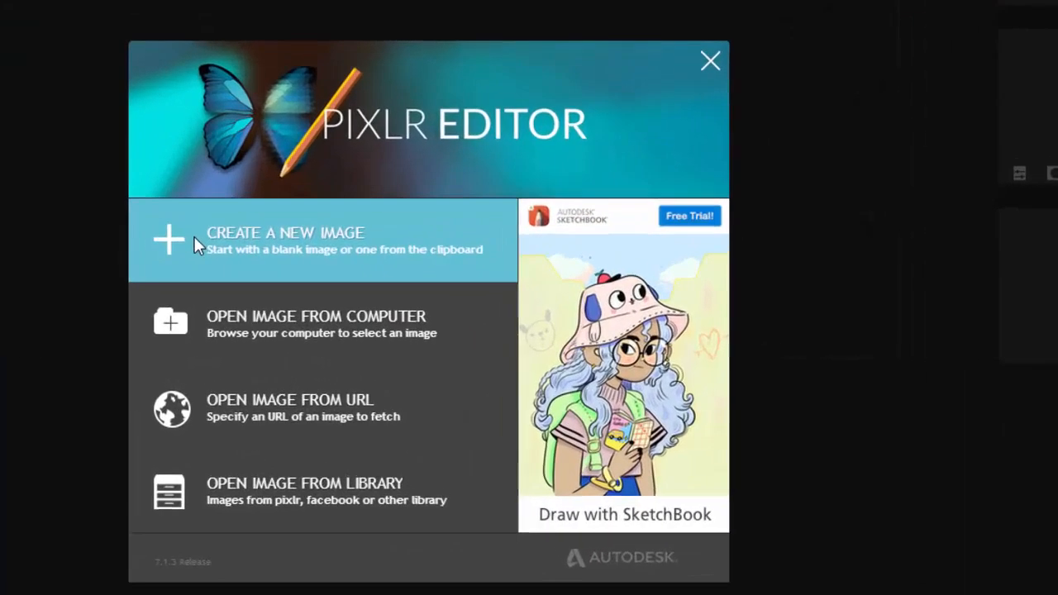
Create a transparent image named Castle with the 1024 x 768 preset, and activate the Marquee tool
click(307, 292)
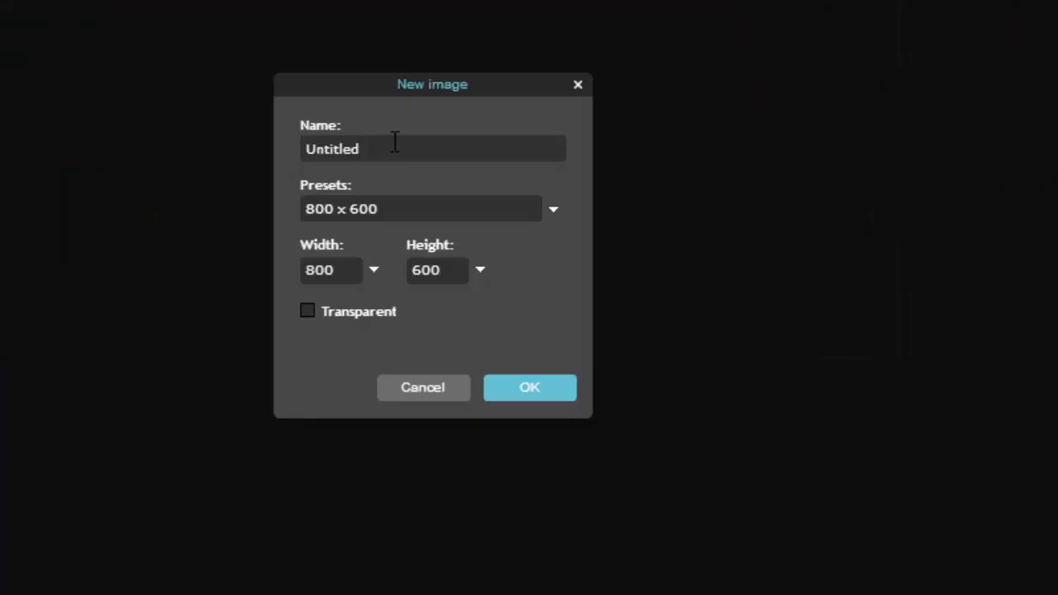
drag(399, 144, 215, 148)
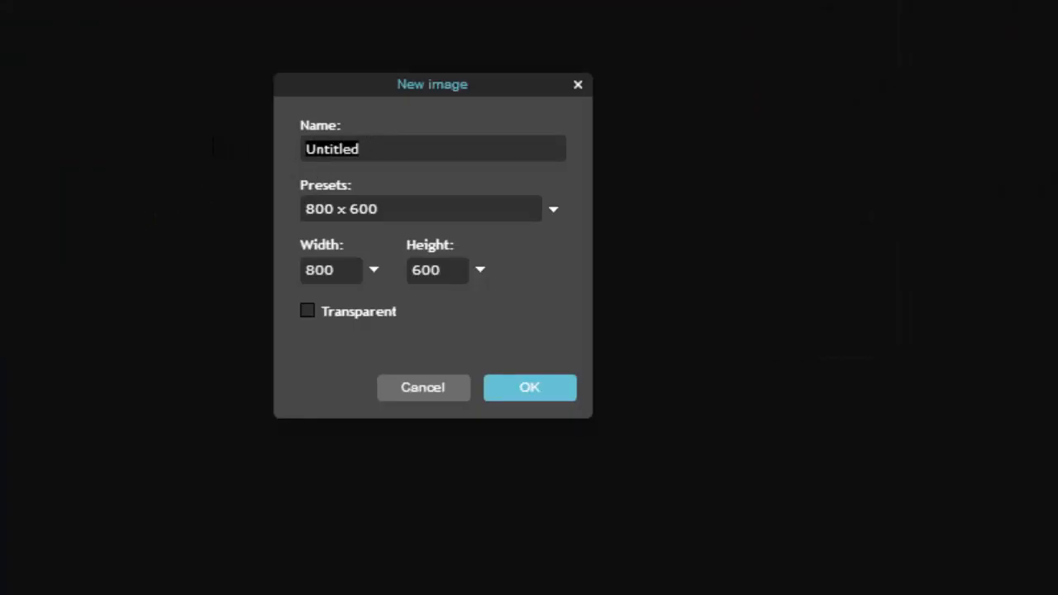
text(Castle)
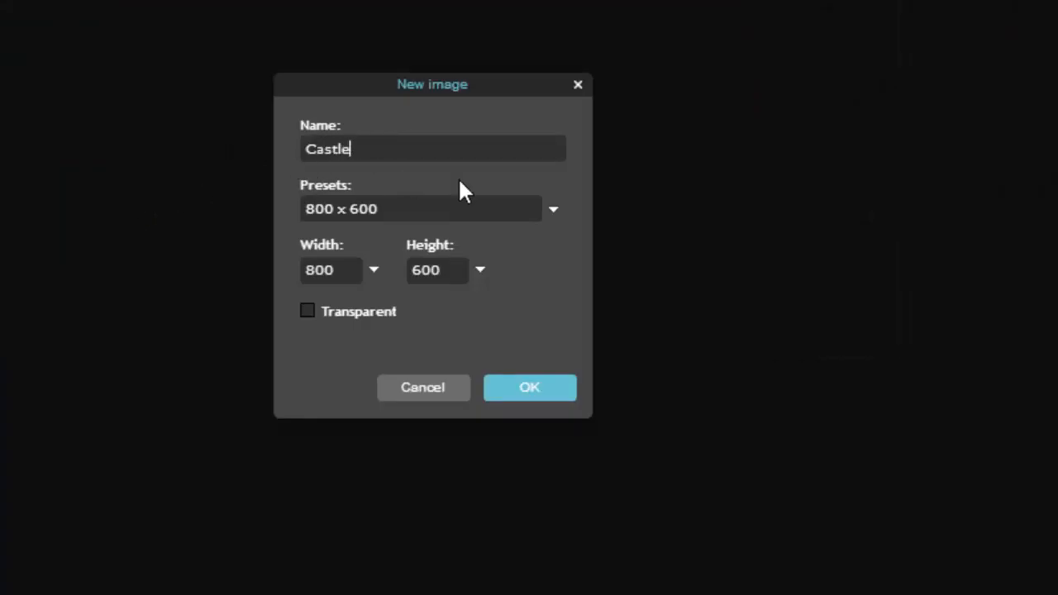
click(443, 203)
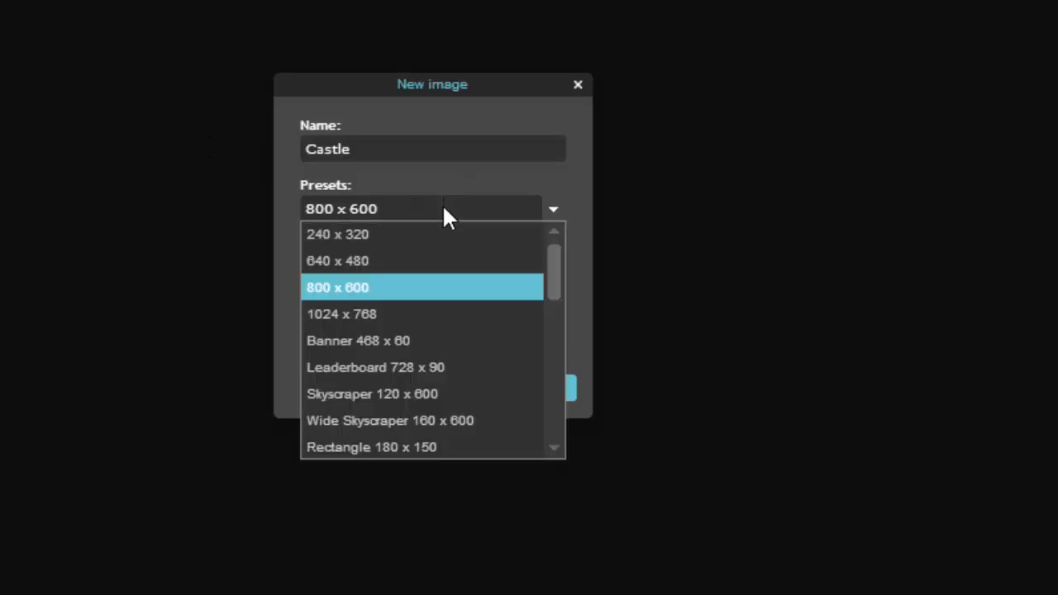
click(357, 325)
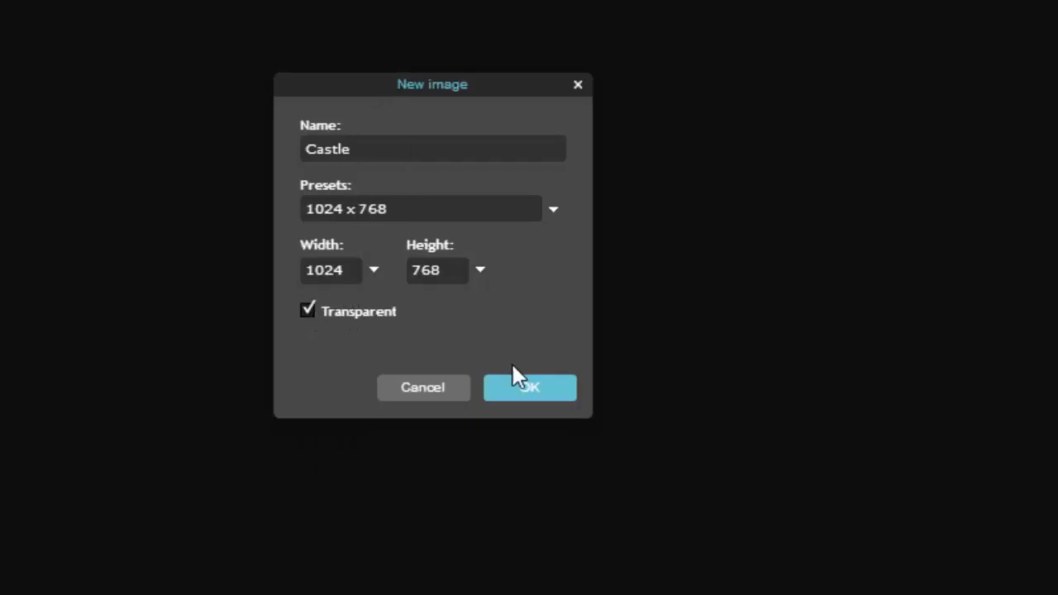
click(537, 390)
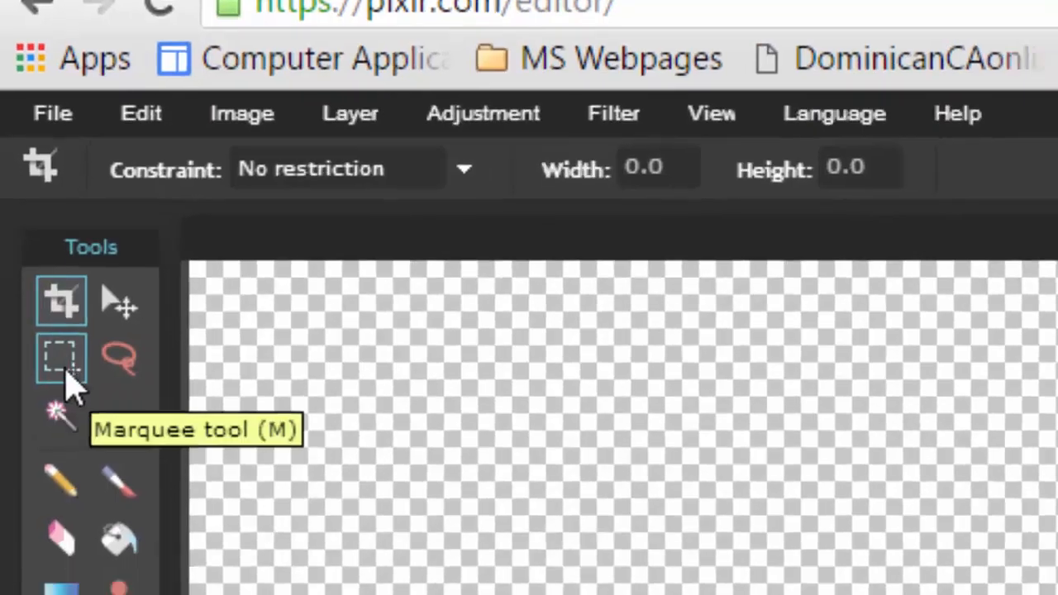
click(64, 370)
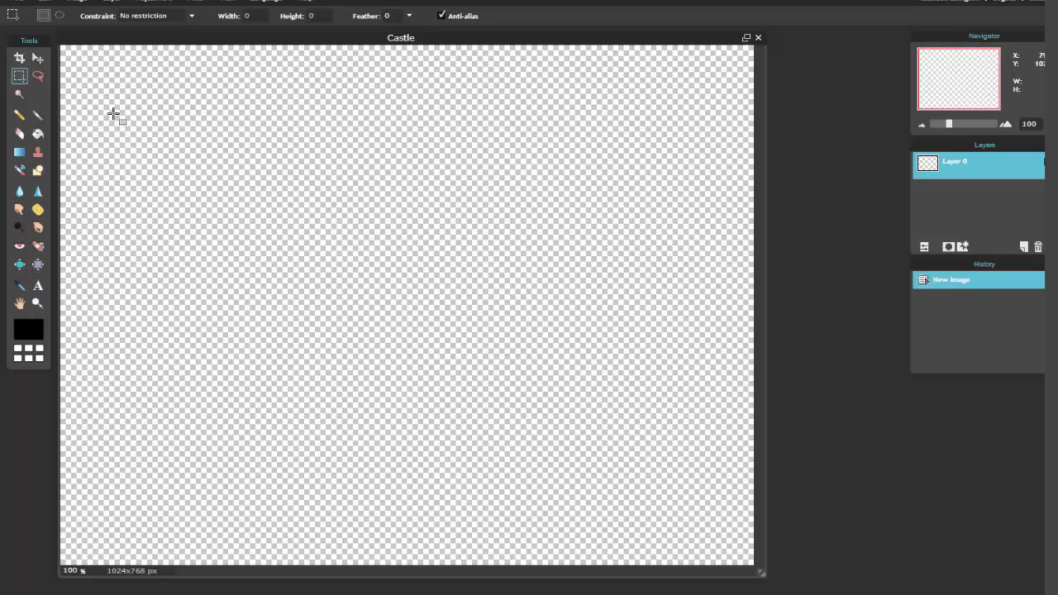
drag(115, 115, 248, 488)
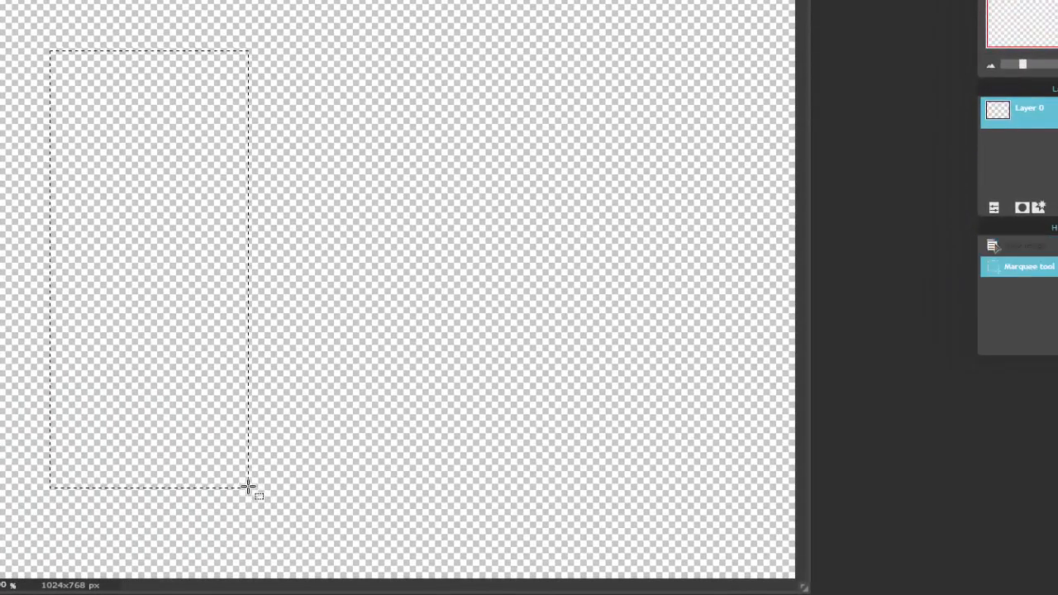
drag(276, 224, 388, 437)
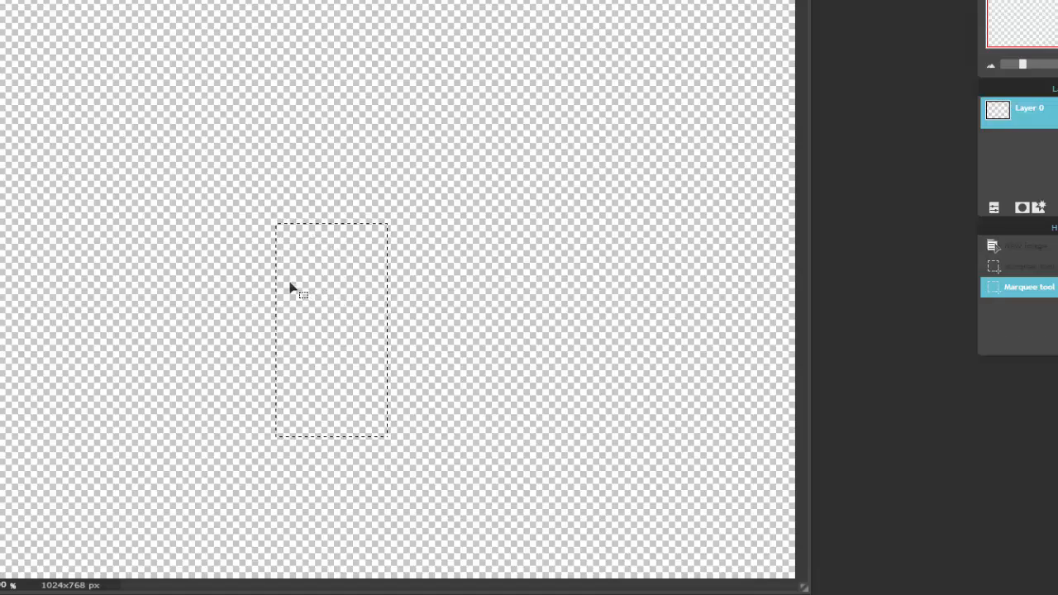
key(ctrl+z)
key(ctrl+z)
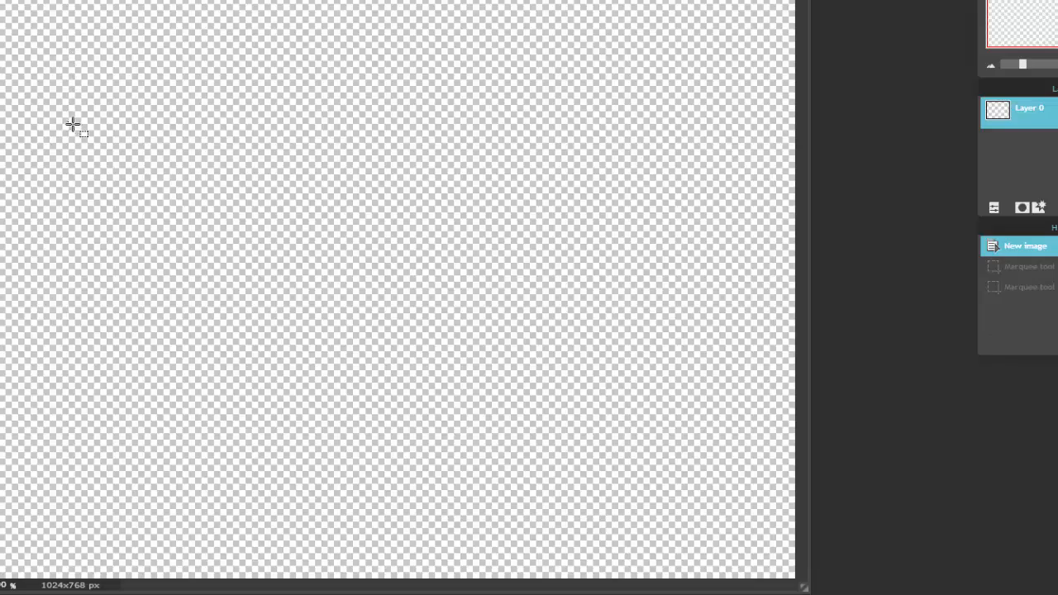
Build one marquee selection of three separate rectangles: a tall left tower, a lower middle wall and a tall right tower
drag(142, 219, 236, 543)
key(shift)
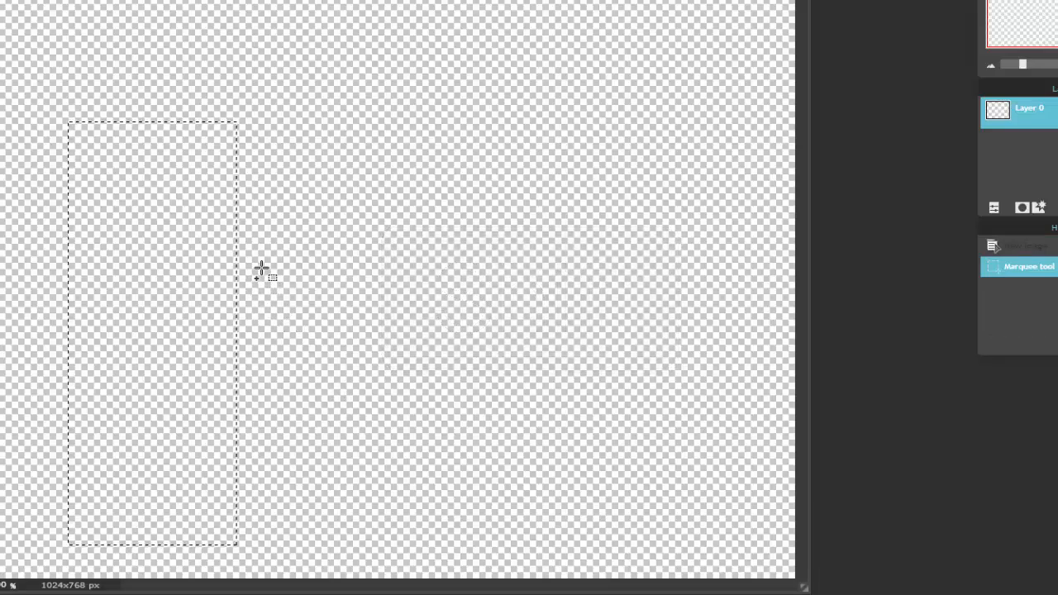
drag(261, 268, 501, 538)
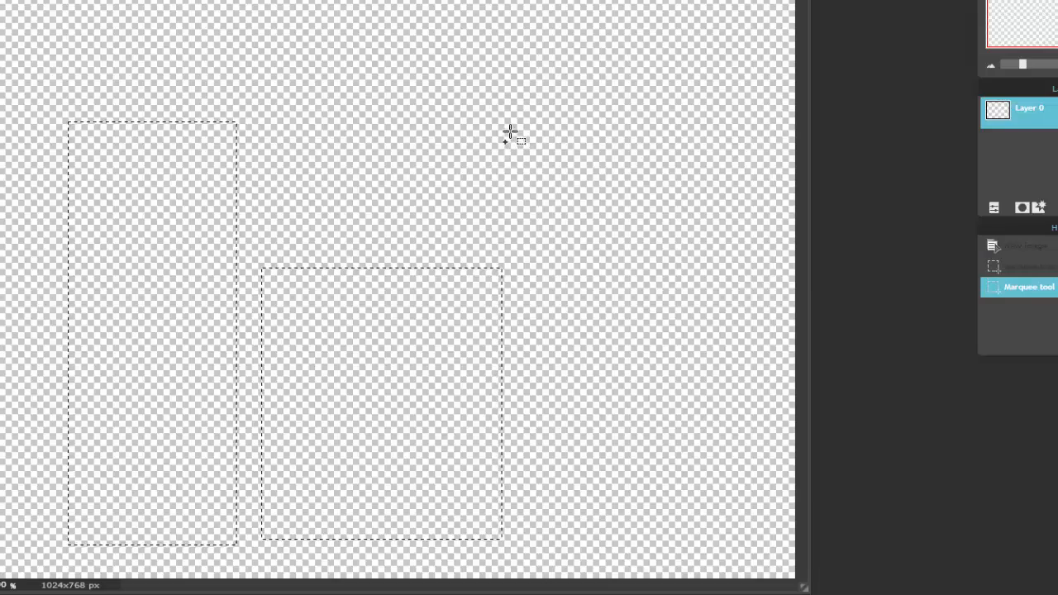
drag(509, 125, 710, 504)
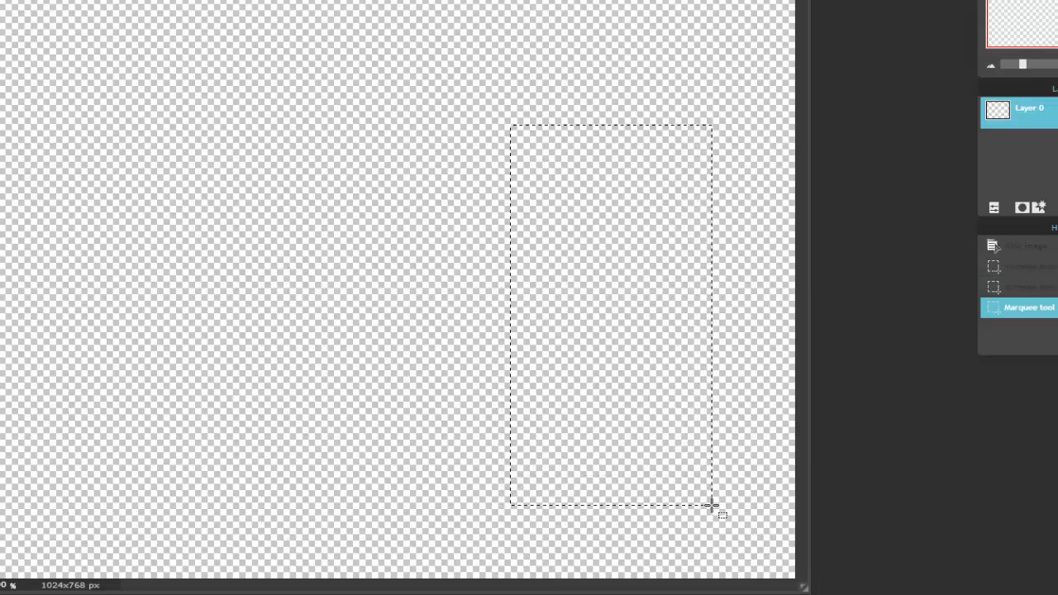
key(ctrl+z)
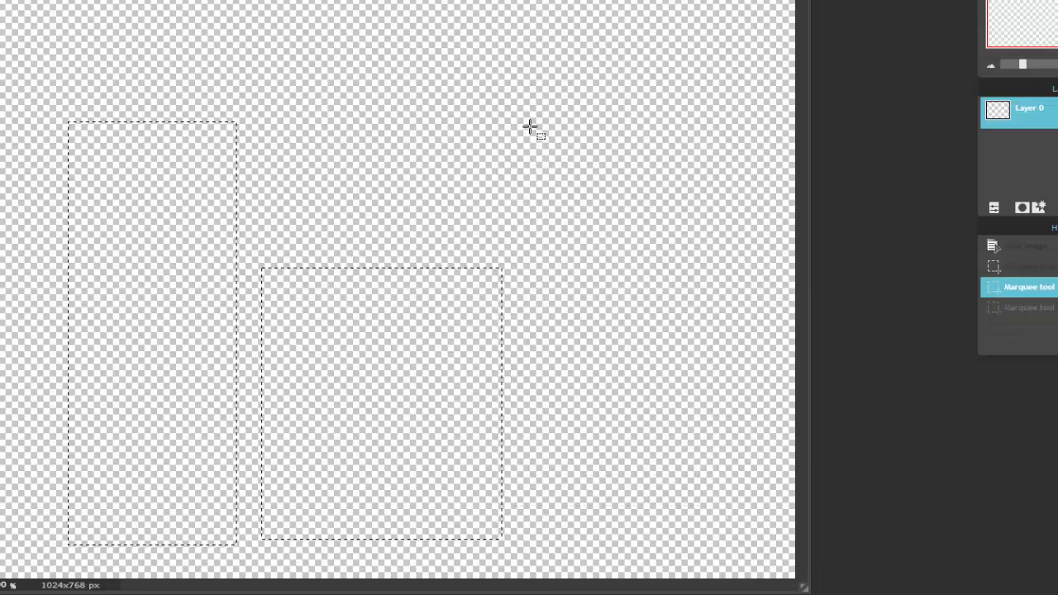
drag(515, 124, 733, 538)
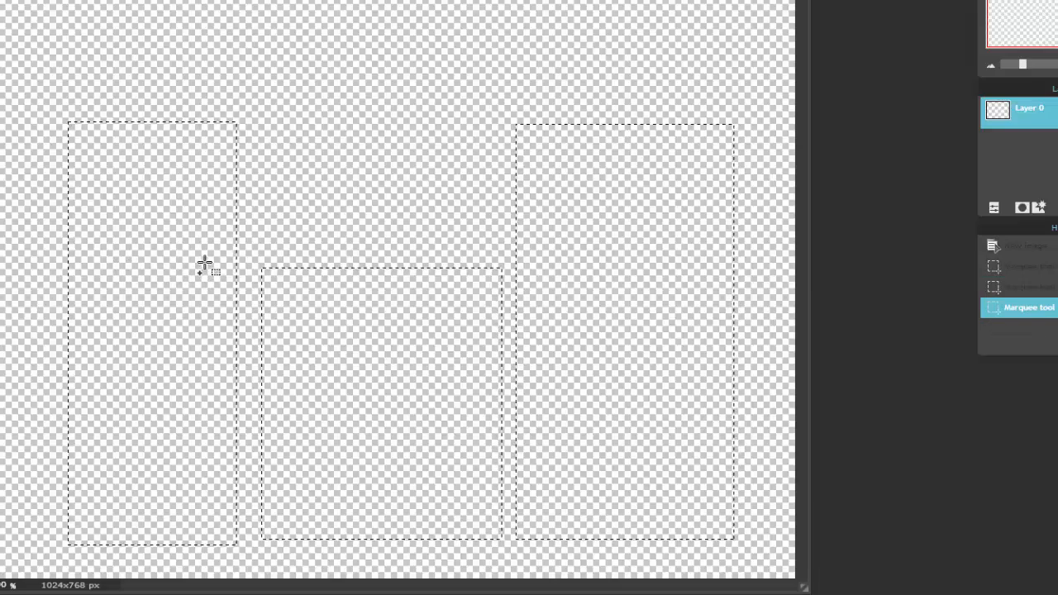
Add a wide rectangle across the middle to the selection, joining both towers and the wall into one castle outline
drag(204, 262, 296, 305)
drag(414, 348, 586, 489)
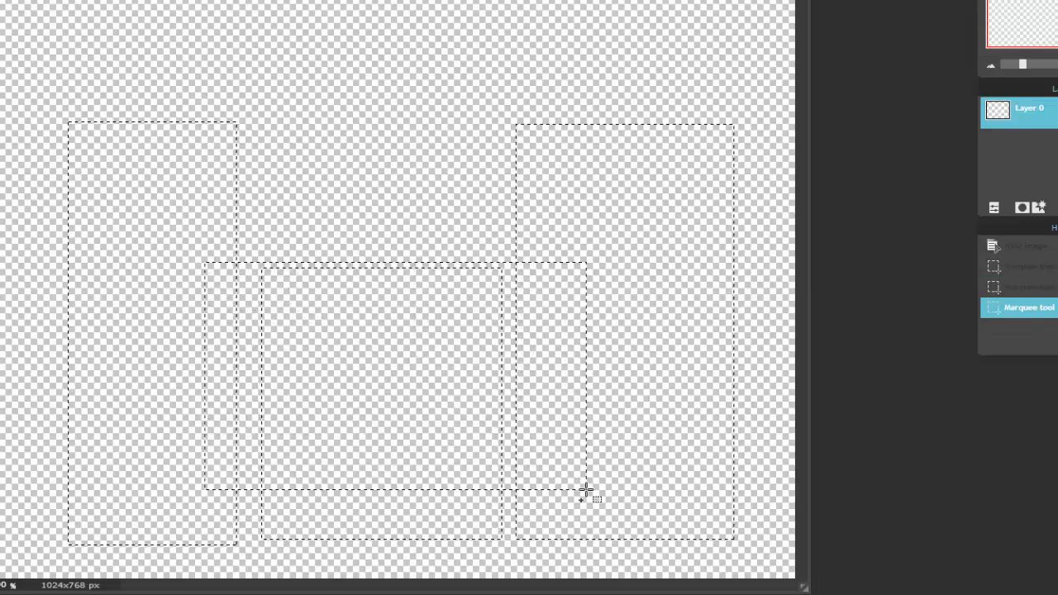
drag(624, 539, 645, 544)
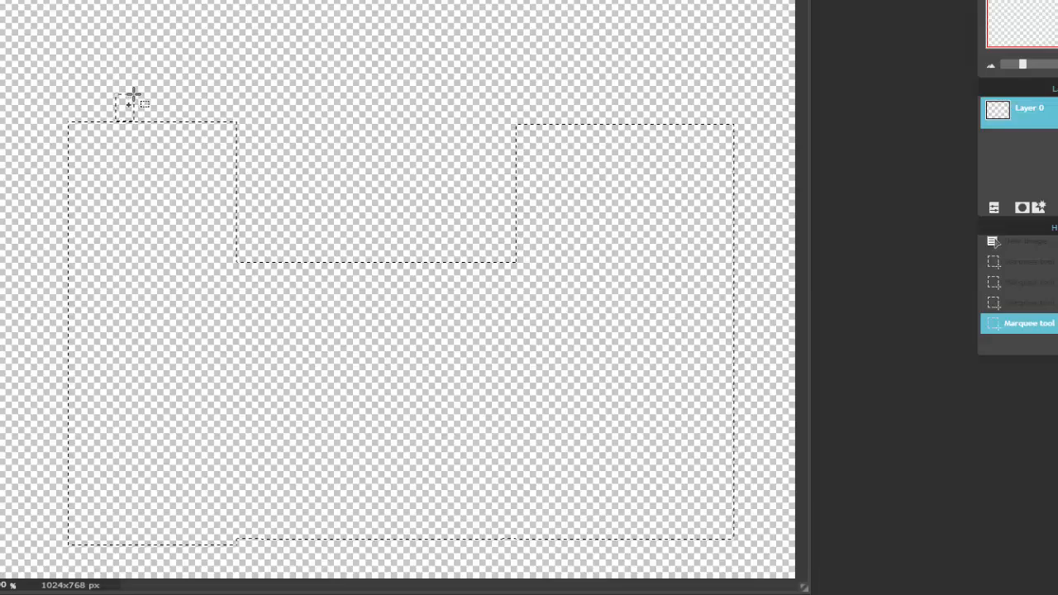
Add a small rectangular block on top of the left tower, the middle wall and the right tower to the selection
drag(132, 95, 182, 95)
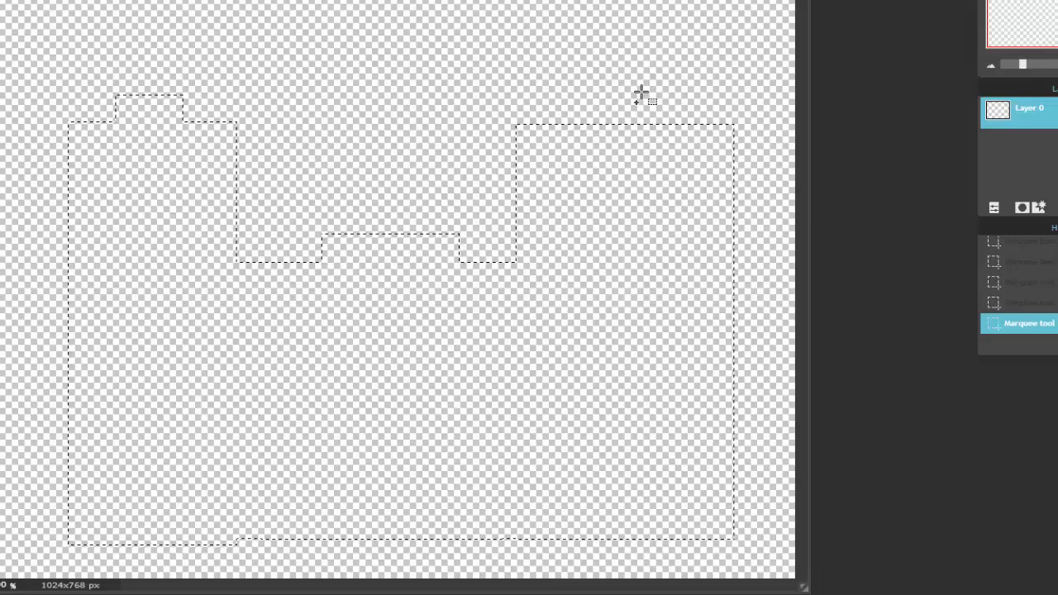
right_click(653, 120)
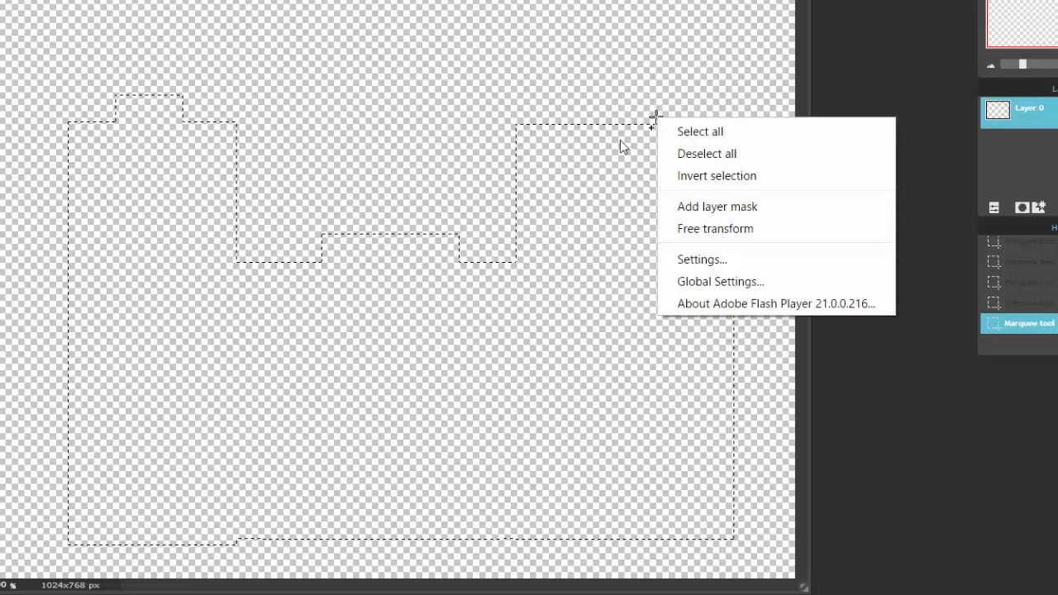
drag(620, 140, 561, 100)
drag(666, 93, 698, 88)
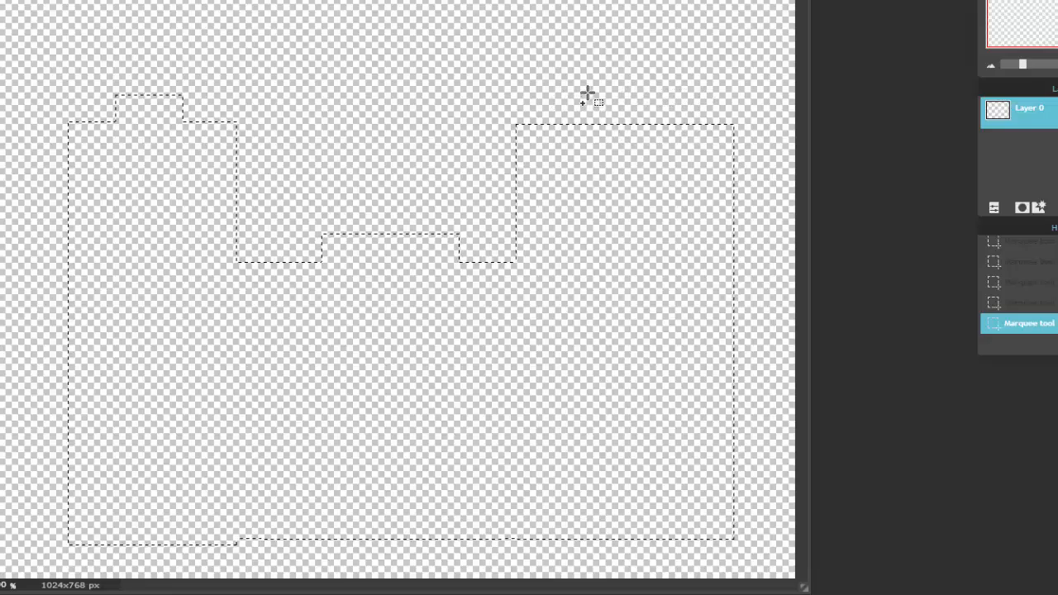
drag(587, 89, 684, 134)
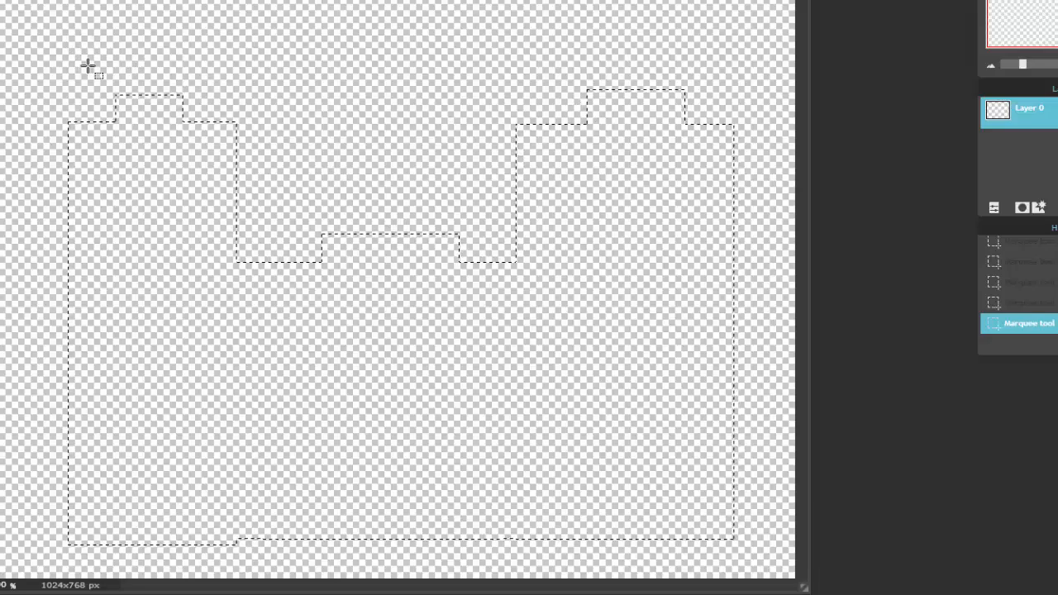
Add a thin vertical flagpole above each of the three top blocks to the castle selection
right_click(160, 62)
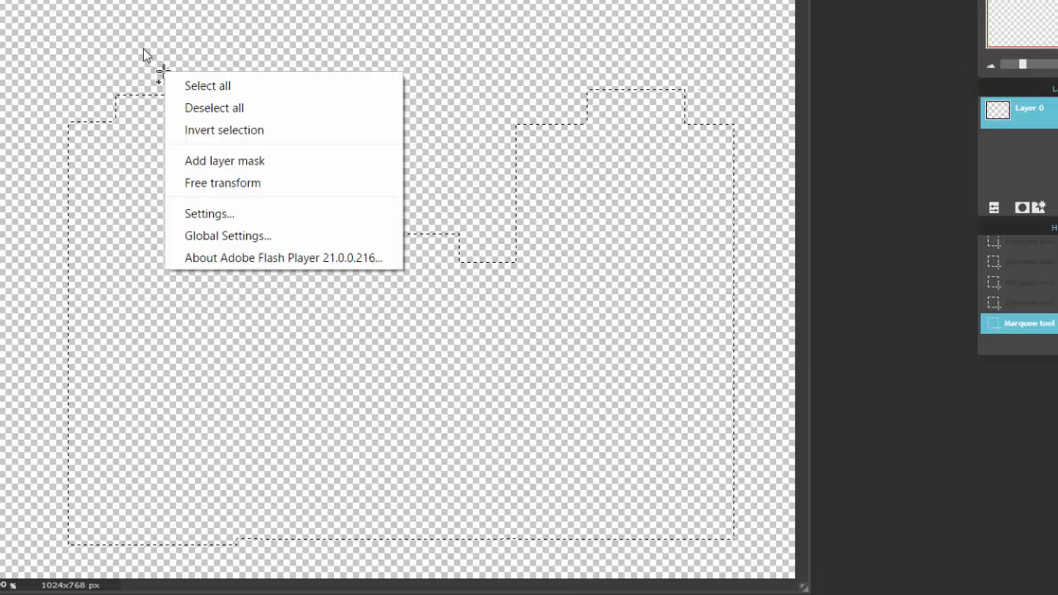
click(143, 48)
drag(143, 48, 157, 87)
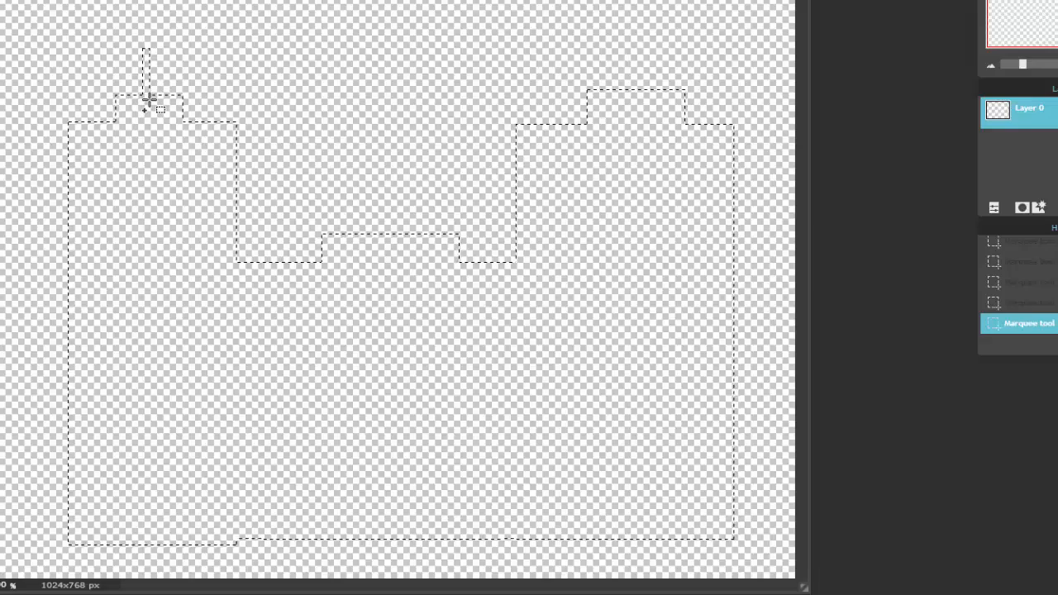
drag(380, 197, 385, 234)
drag(626, 46, 630, 95)
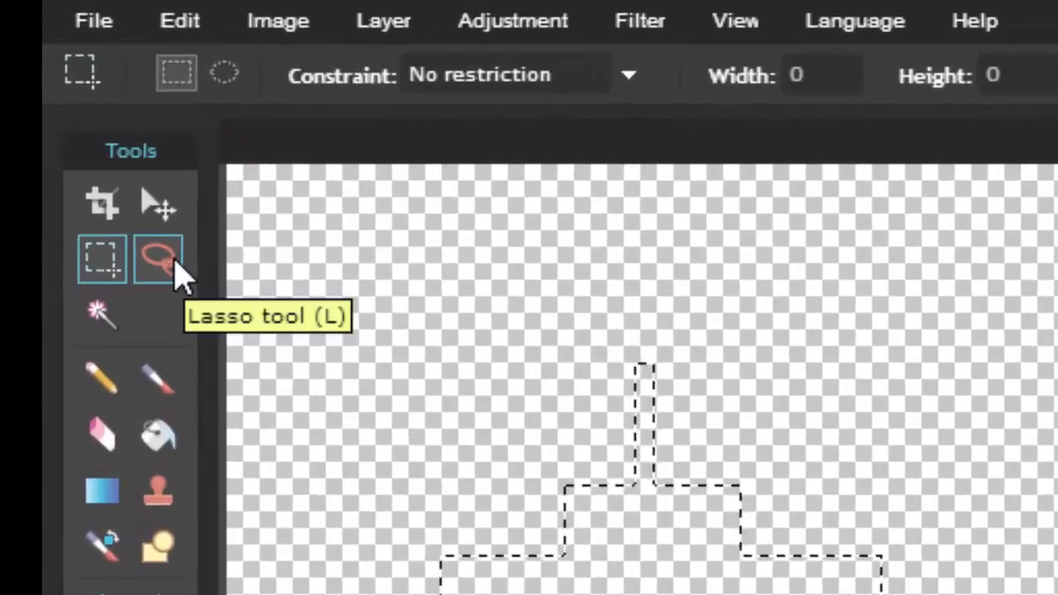
Add a freehand triangular flag to the top of each of the three flagpoles with the Lasso tool
click(174, 265)
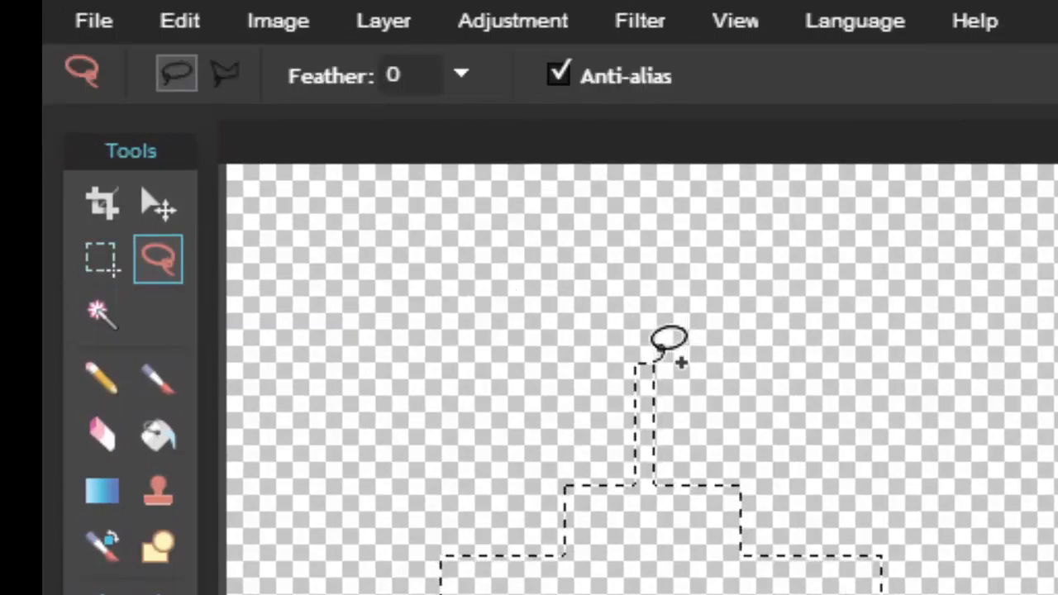
mouse_move(659, 357)
mouse_down()
mouse_move(724, 412)
mouse_move(652, 408)
mouse_up()
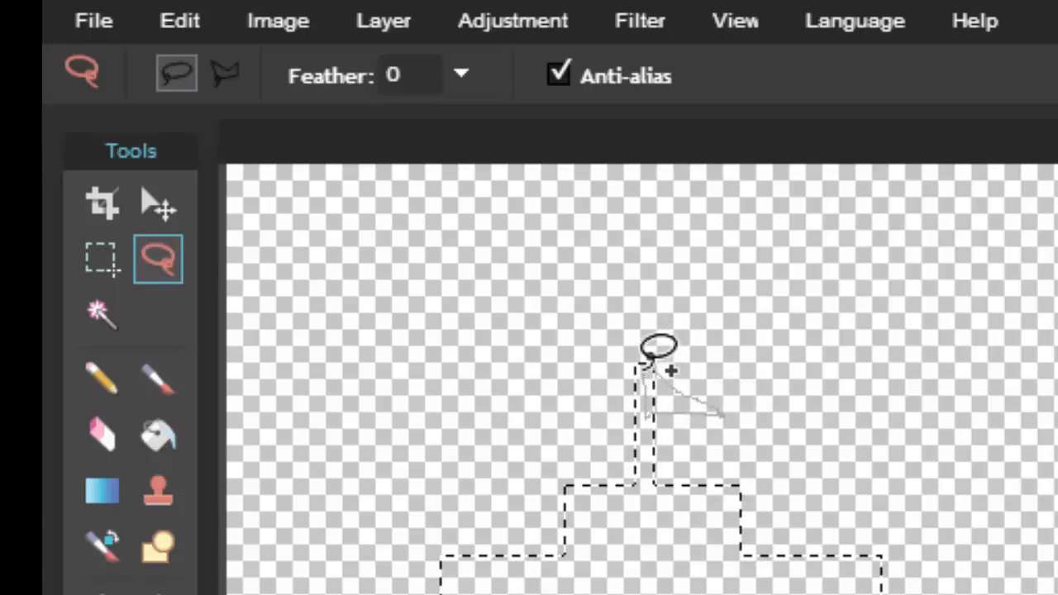
drag(645, 357, 641, 364)
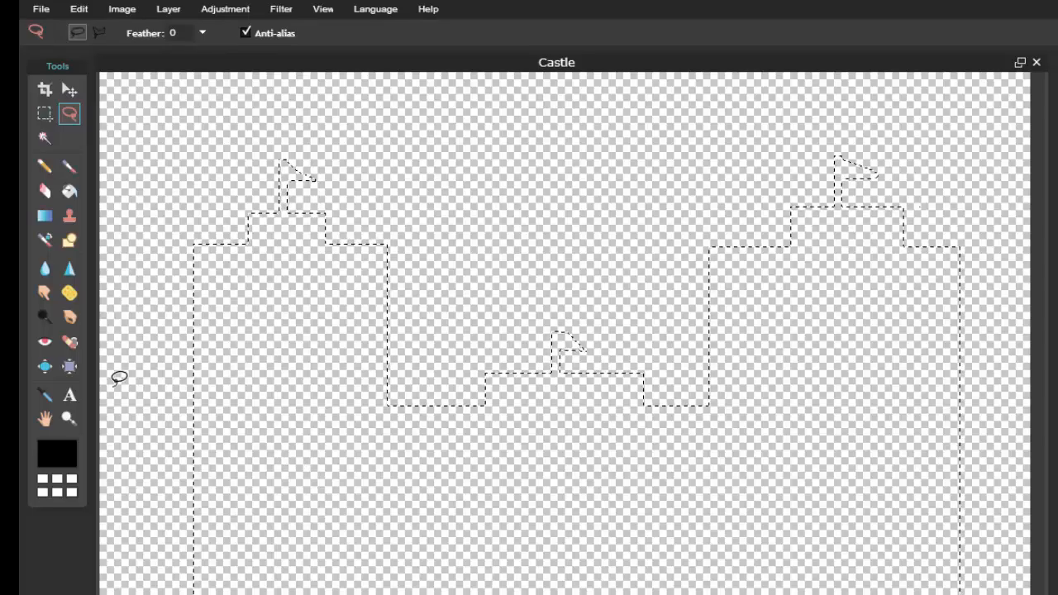
Subtract a rectangular window from the left tower and a wider one from the right tower of the castle selection with the Marquee tool
click(43, 116)
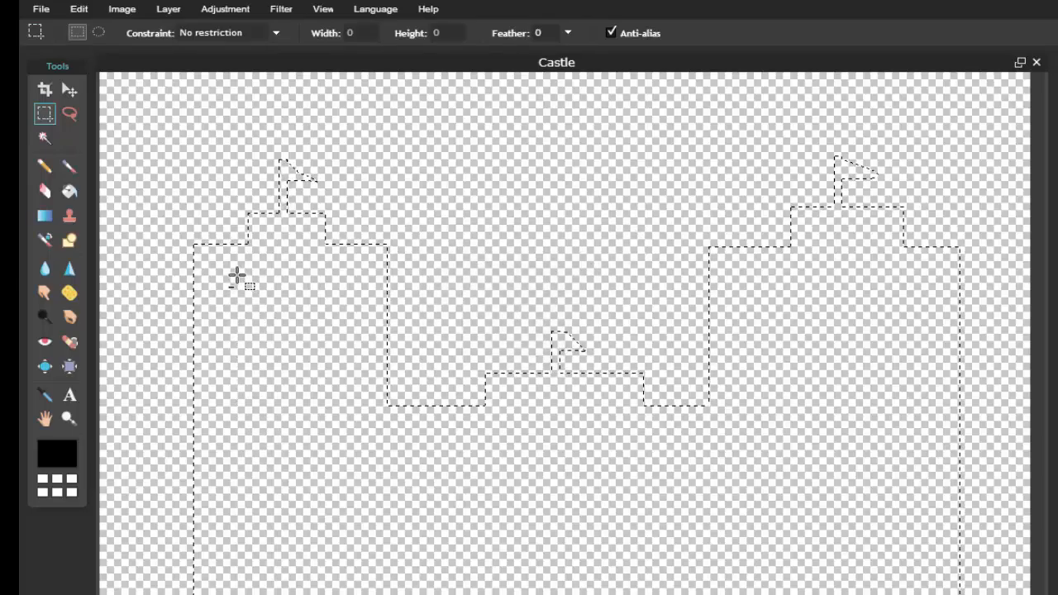
drag(261, 315, 350, 424)
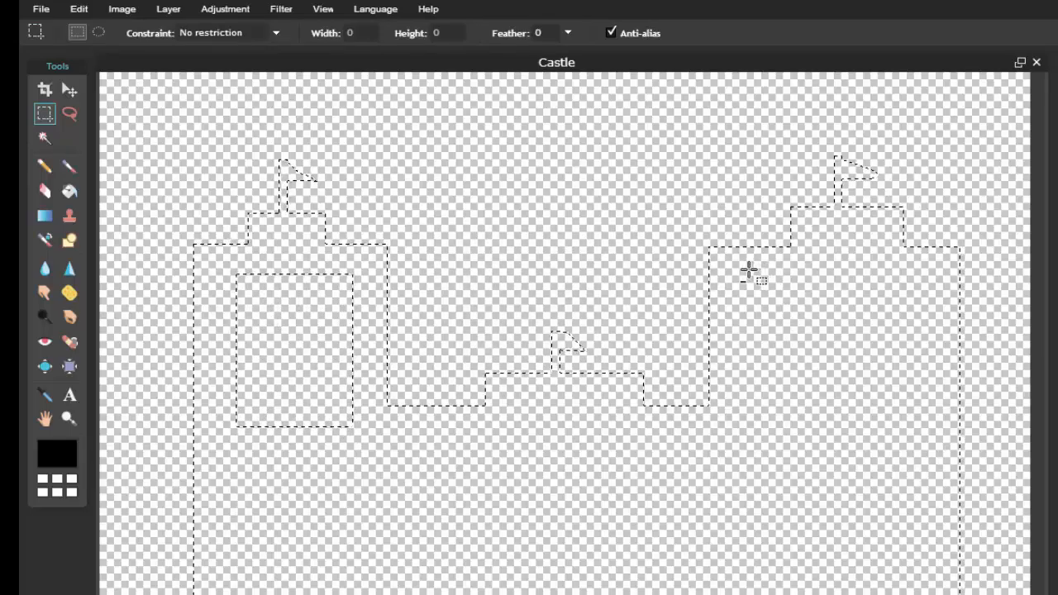
drag(745, 270, 941, 425)
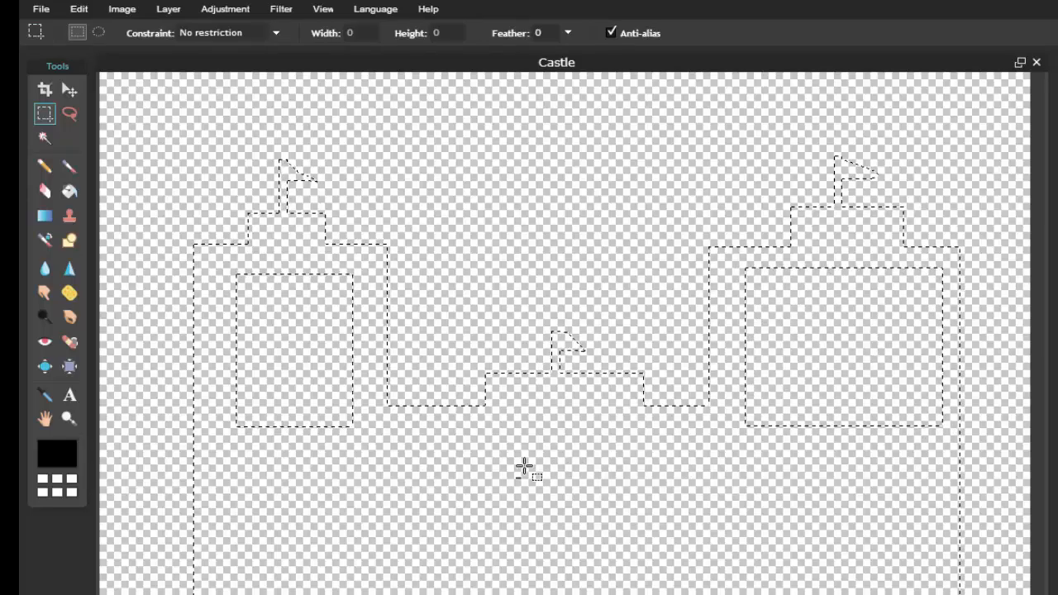
Subtract a small rectangular window below the middle flag and a large gateway at the base of the wall from the castle selection
drag(509, 419, 635, 543)
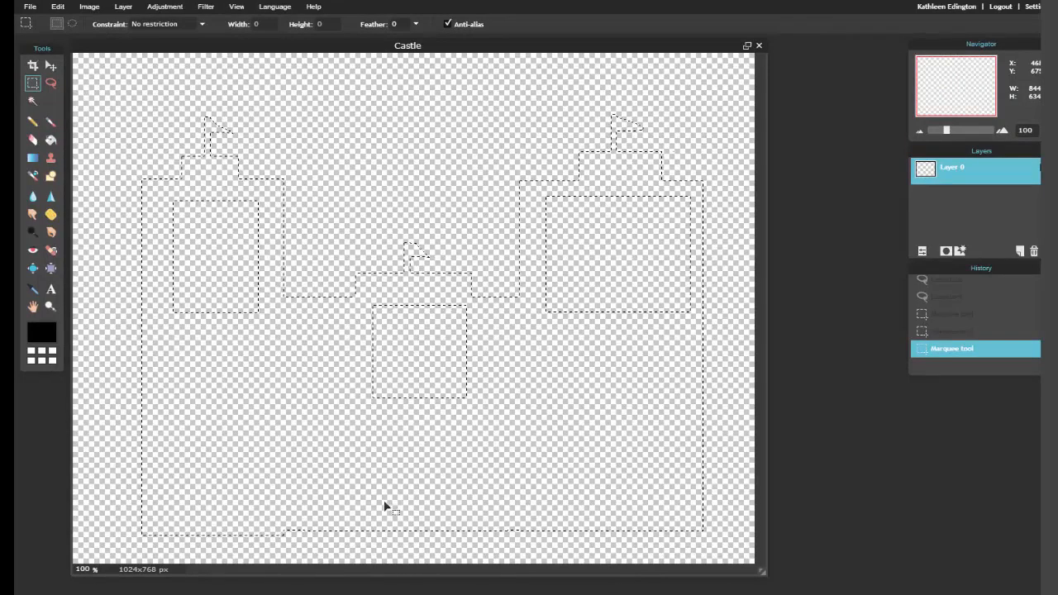
key(ctrl+z)
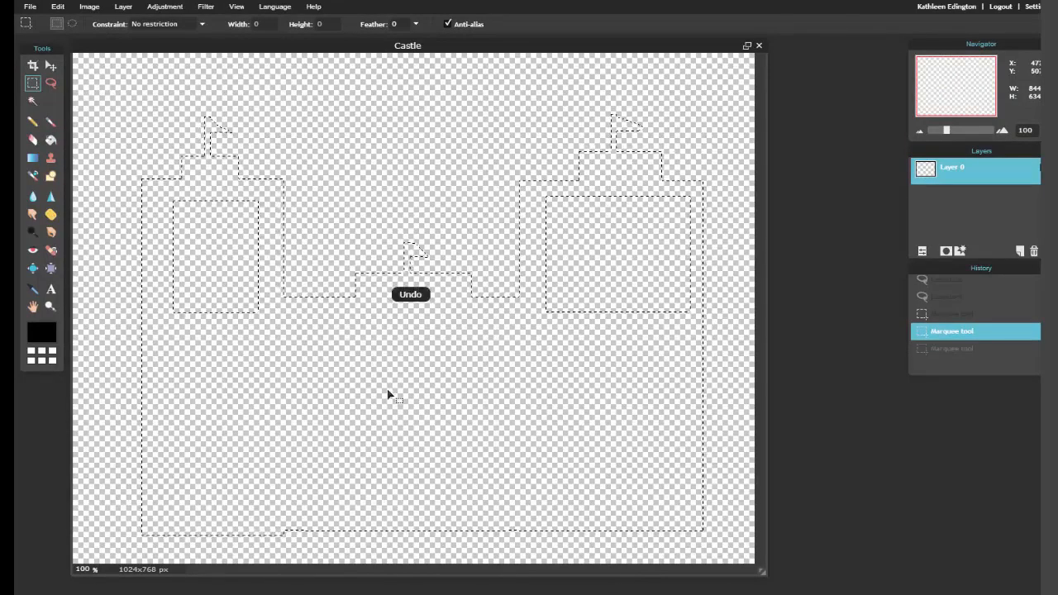
key(ctrl+y)
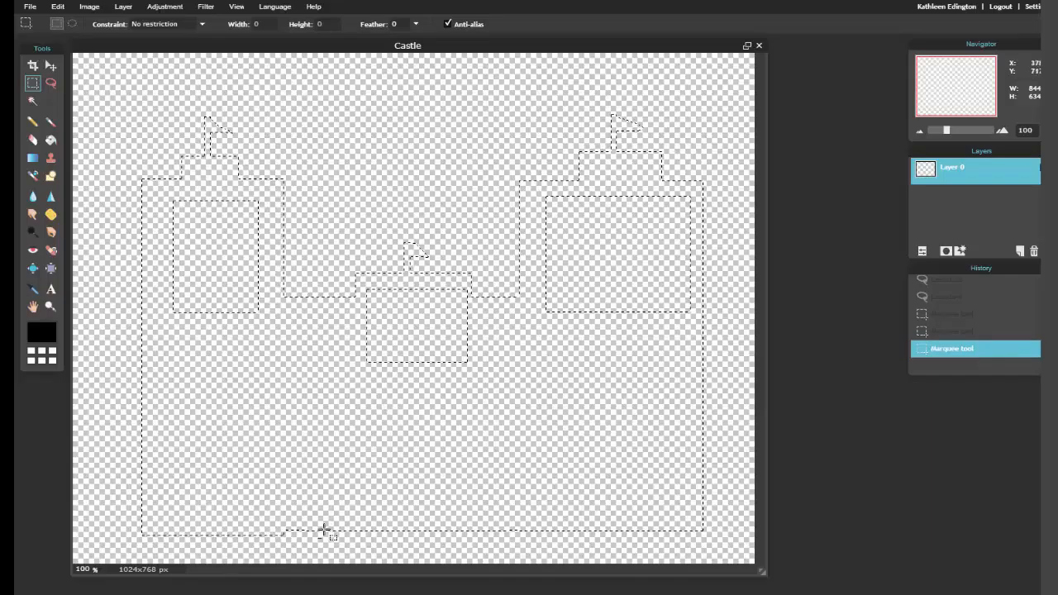
drag(318, 529, 556, 387)
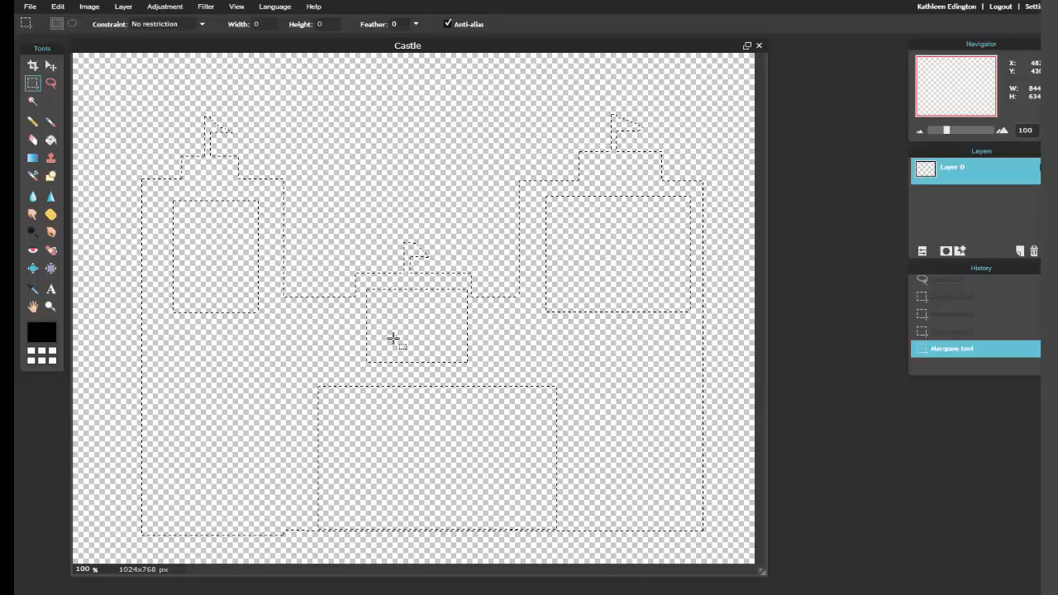
Fill the castle selection with black (000000) using the Paint bucket tool, and deselect everything
click(38, 326)
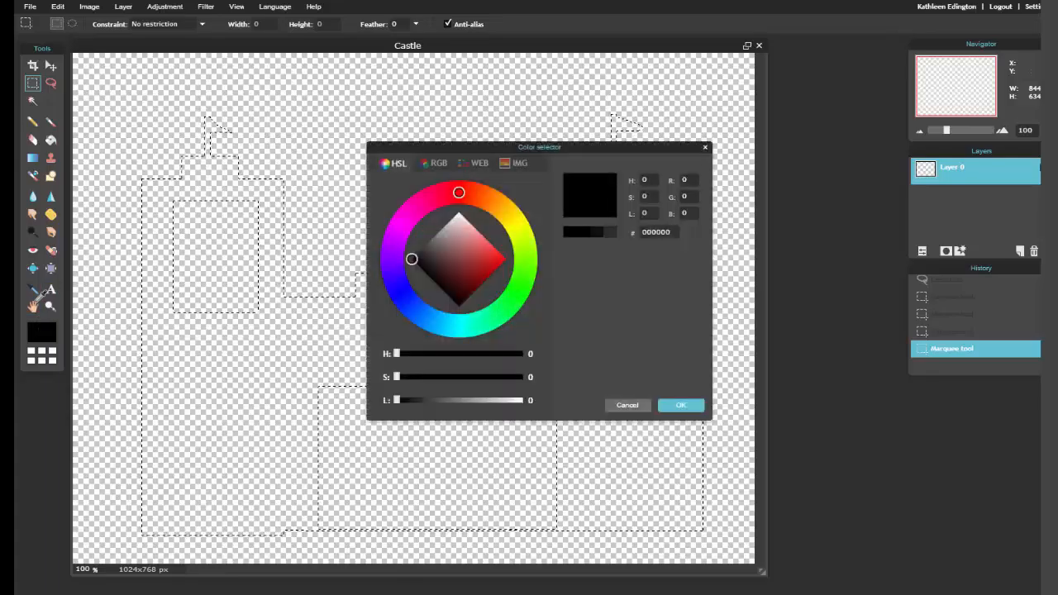
click(705, 147)
click(50, 140)
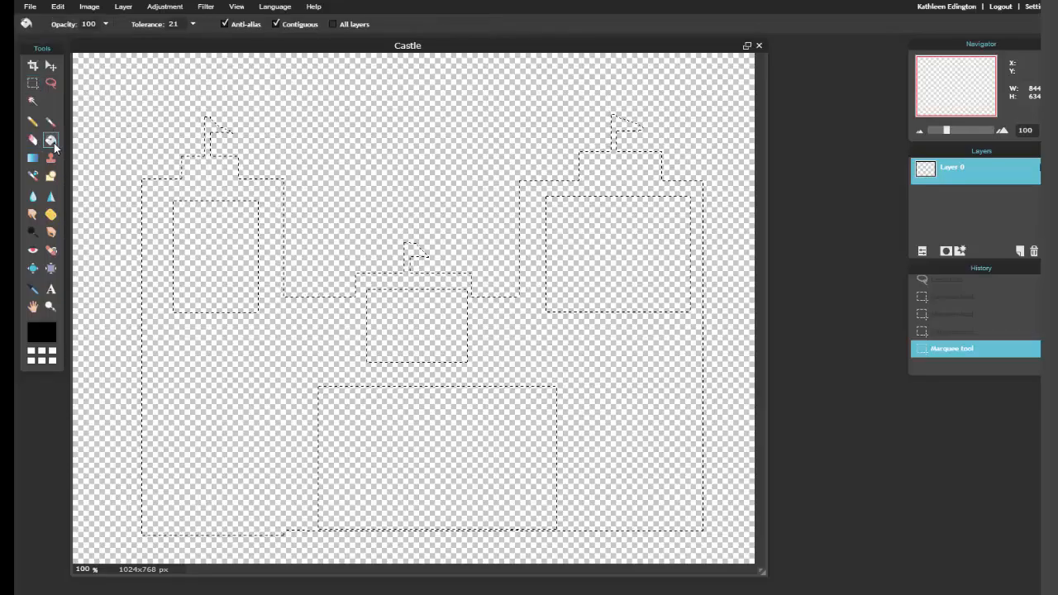
click(41, 330)
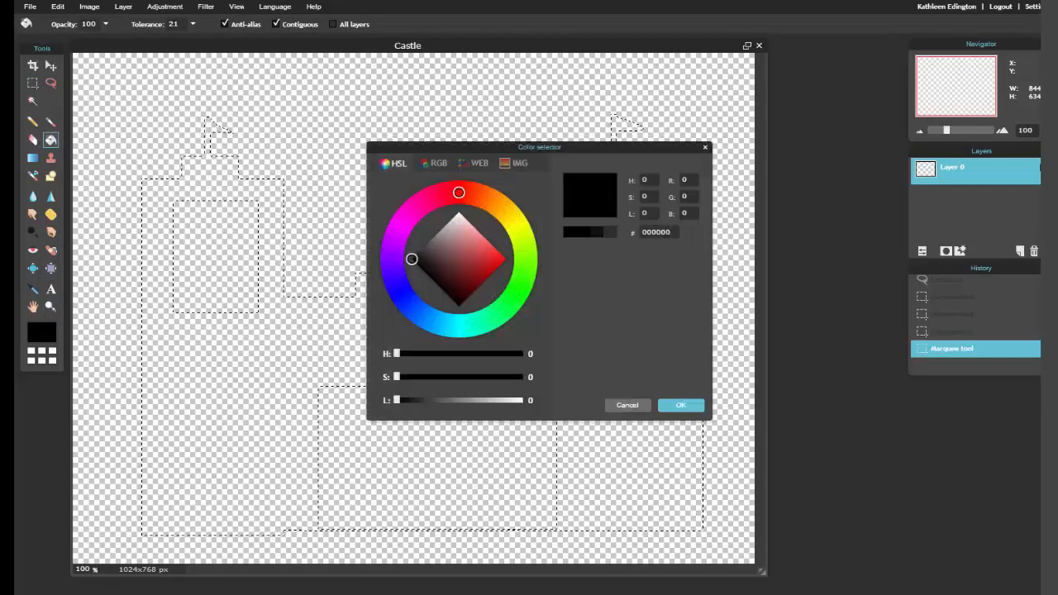
click(676, 406)
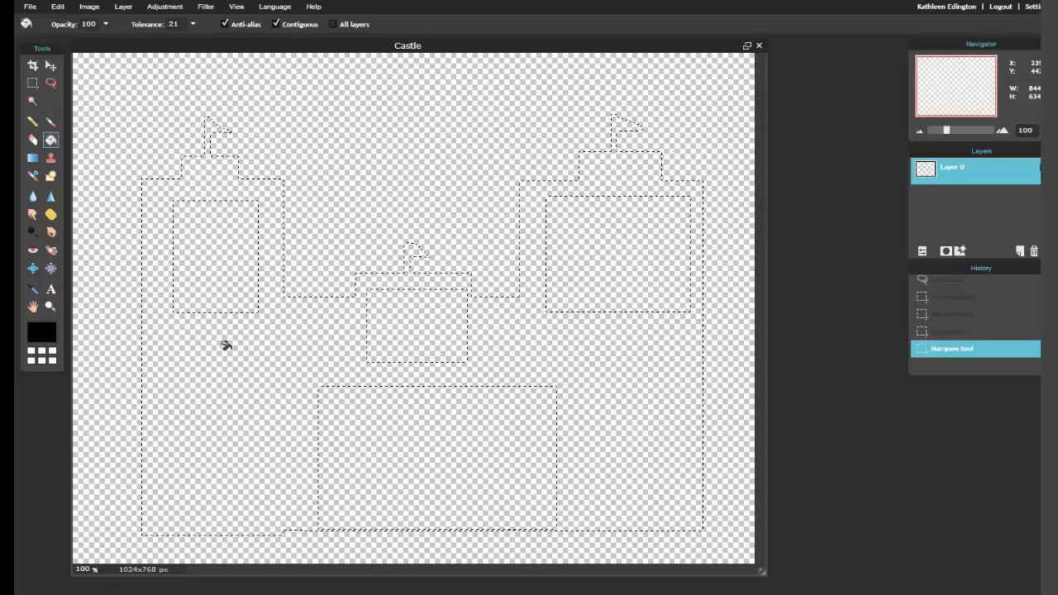
click(226, 345)
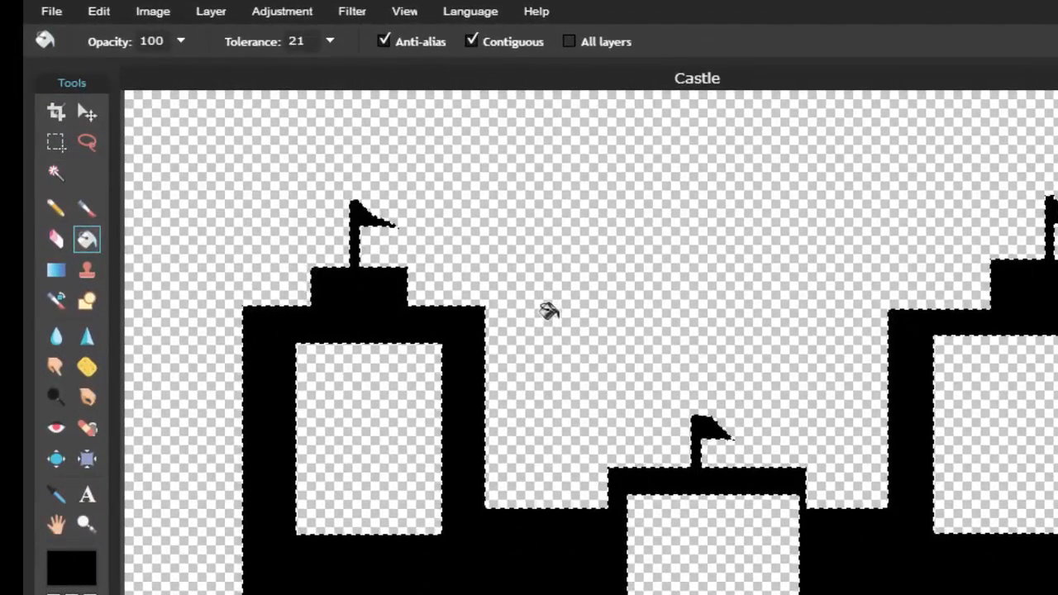
click(103, 12)
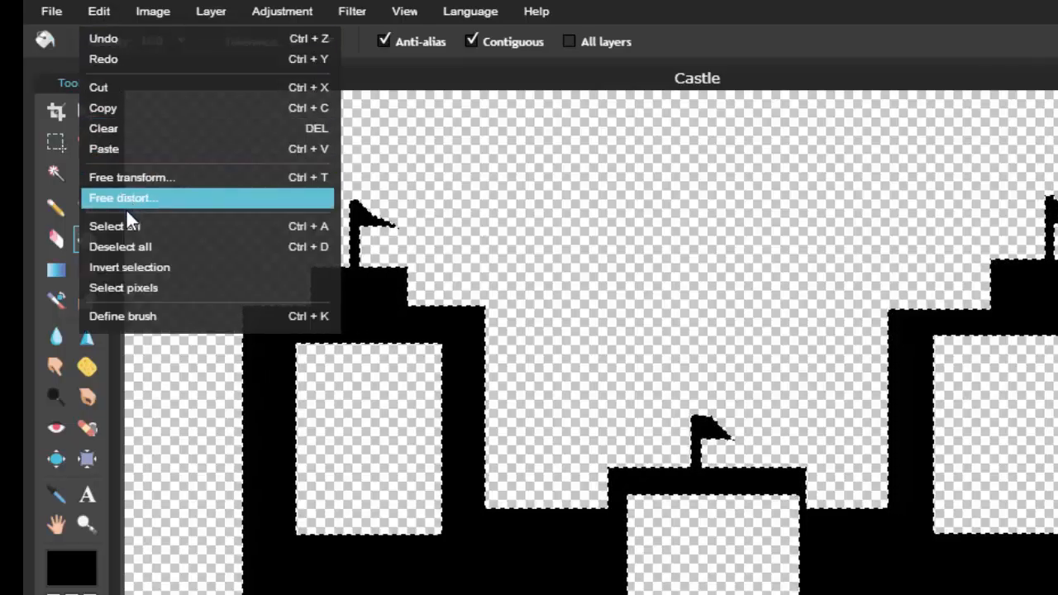
click(114, 250)
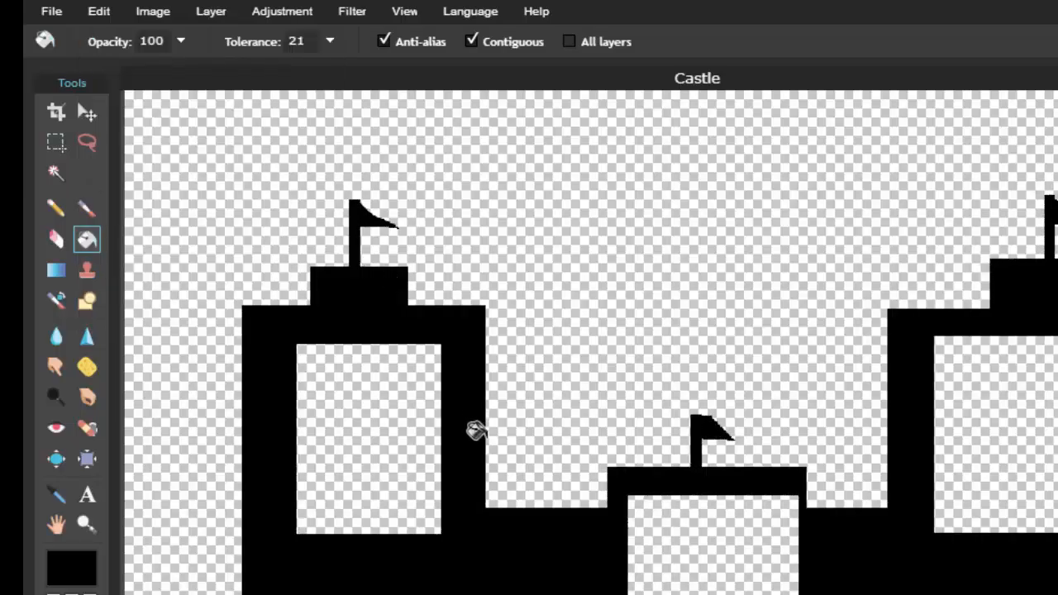
click(56, 9)
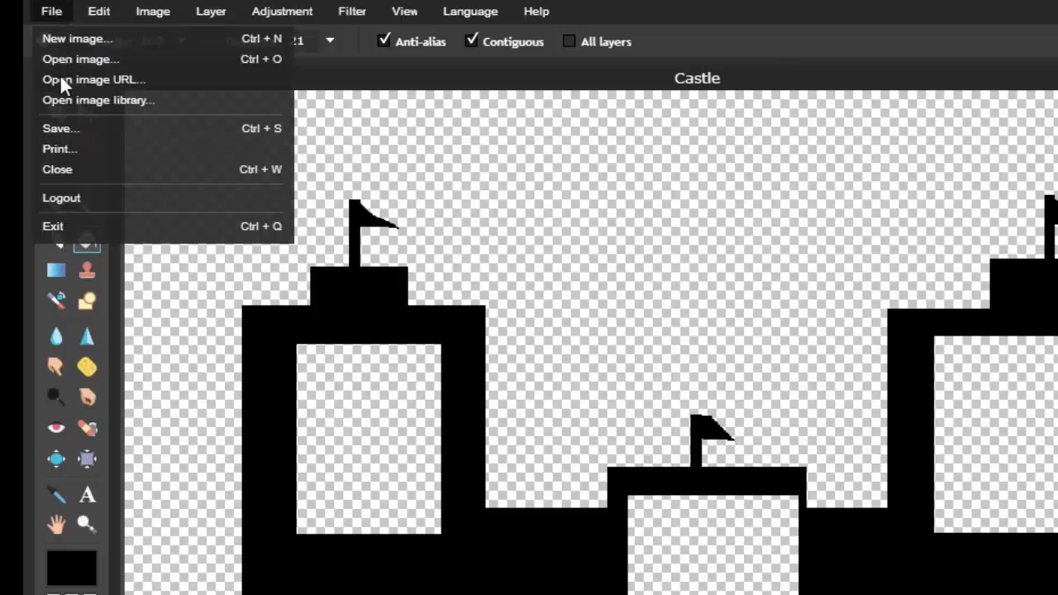
click(70, 131)
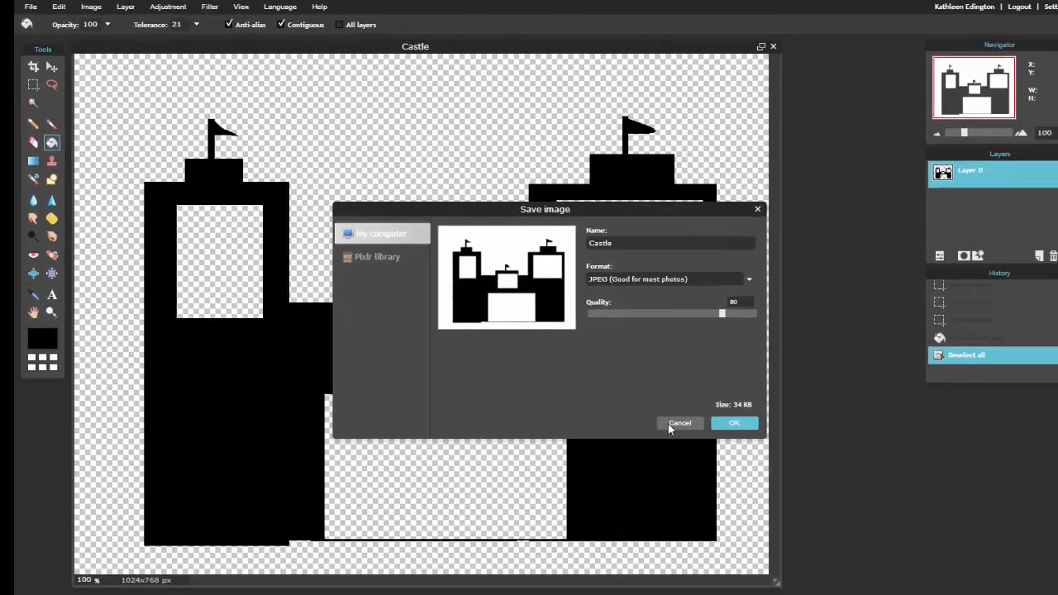
click(679, 424)
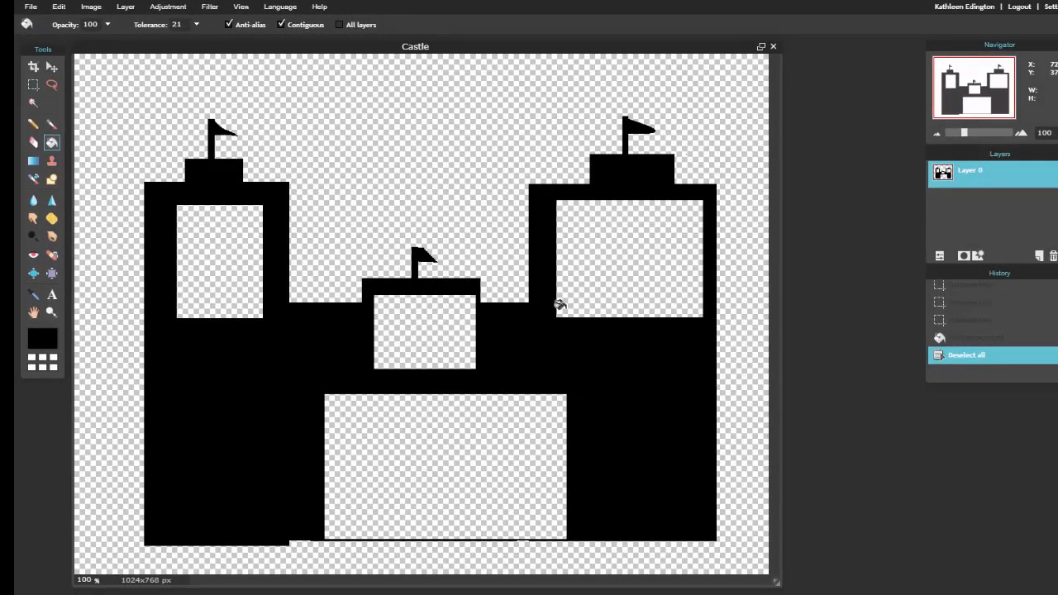
Try filling a rectangular marquee selection above the middle flag with black, and undo both the fill and the selection
click(32, 86)
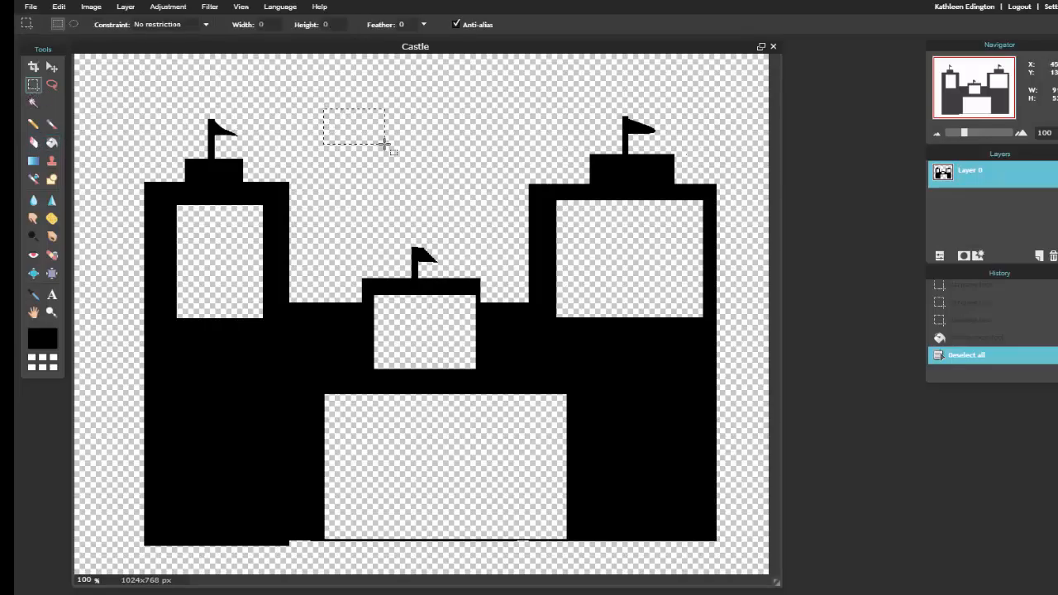
drag(385, 144, 478, 202)
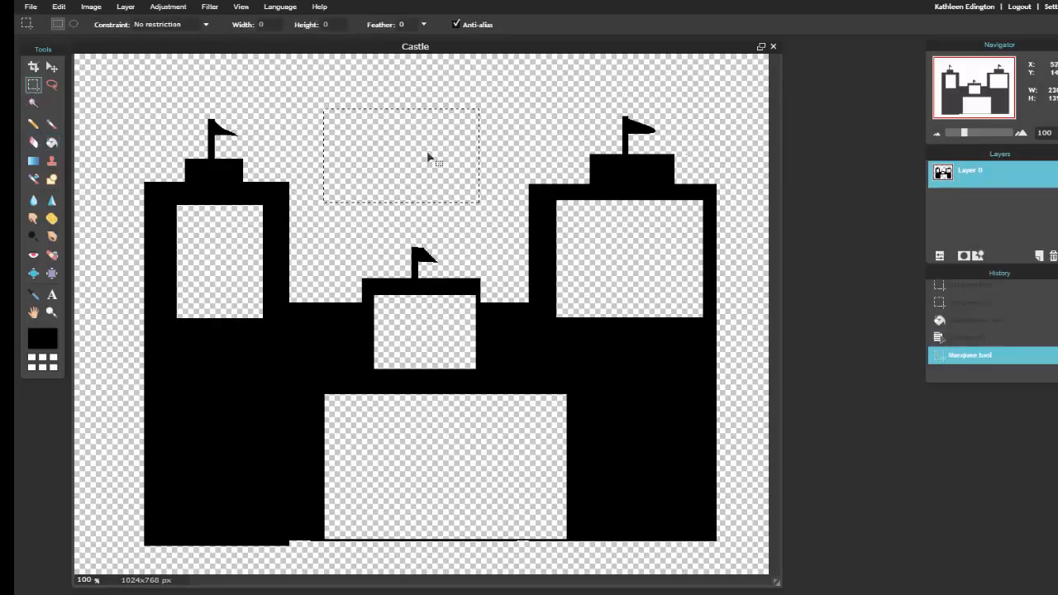
click(51, 143)
click(366, 151)
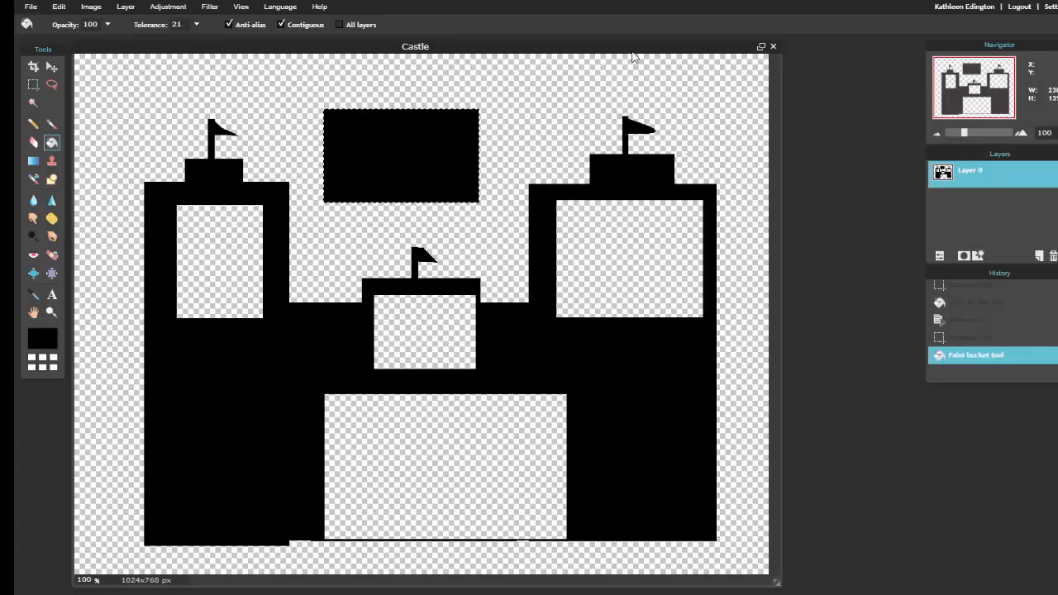
key(ctrl+z)
key(ctrl+z)
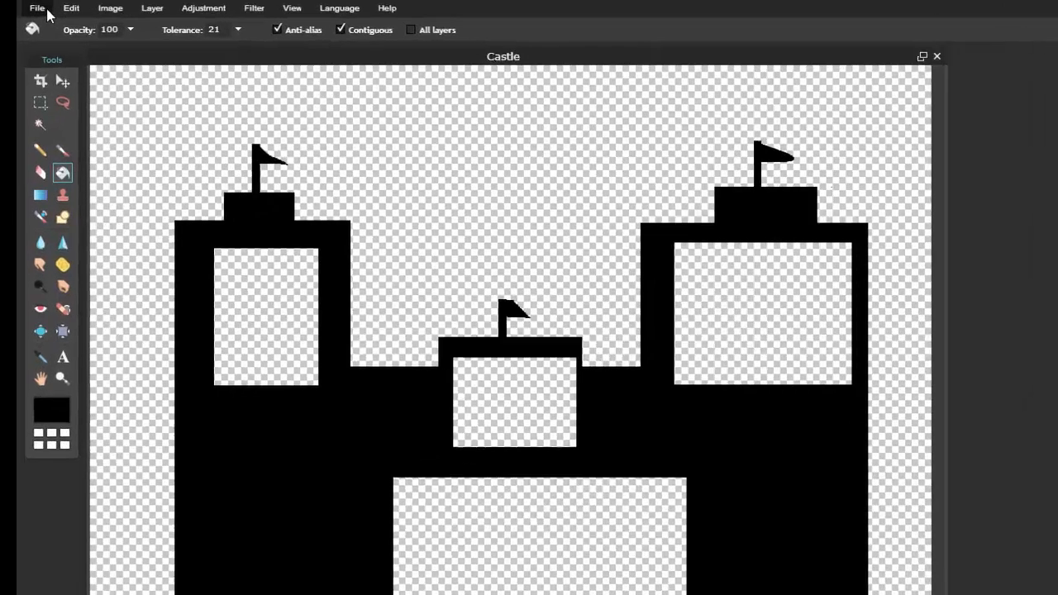
Save the image to the computer under the name Castle in JPEG format with quality 80
click(31, 7)
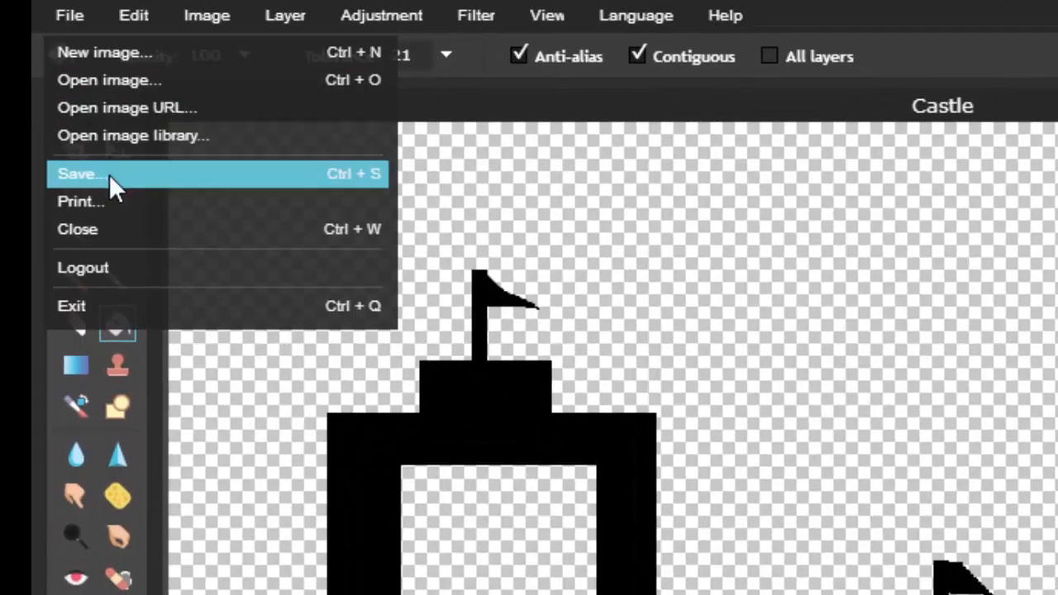
click(109, 173)
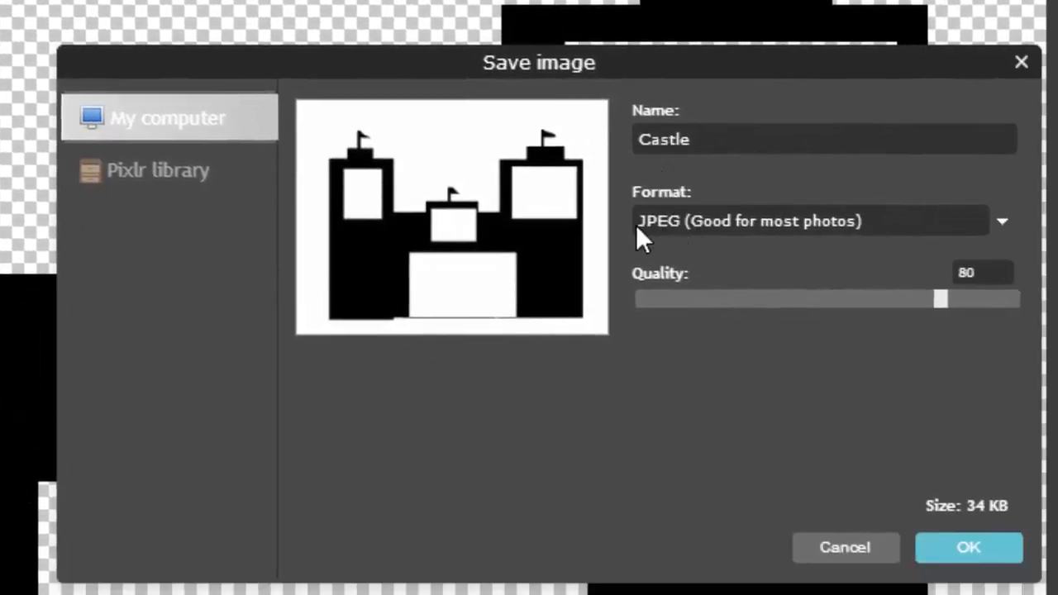
click(695, 220)
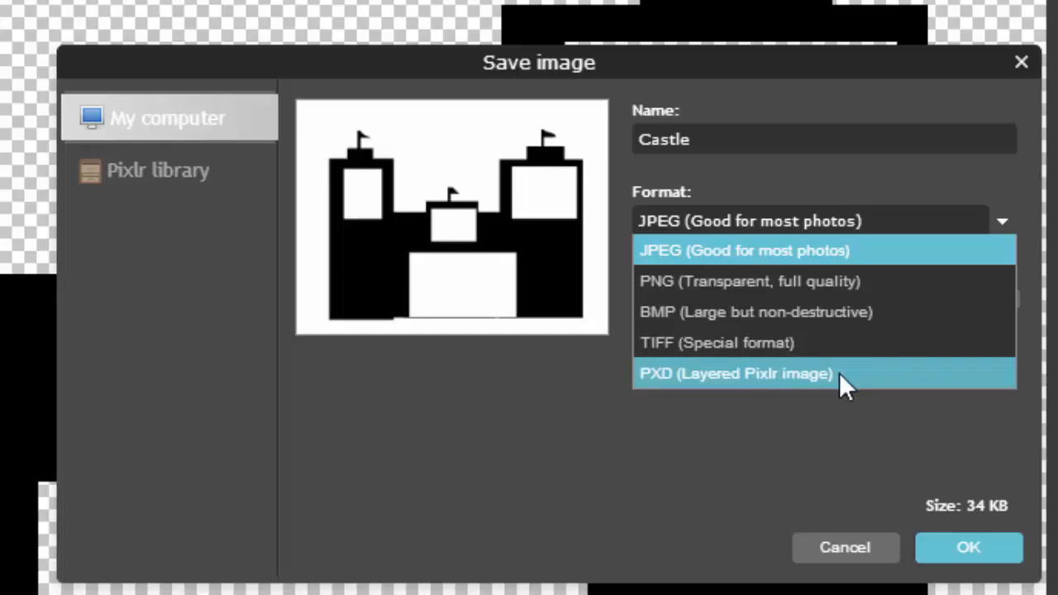
click(788, 250)
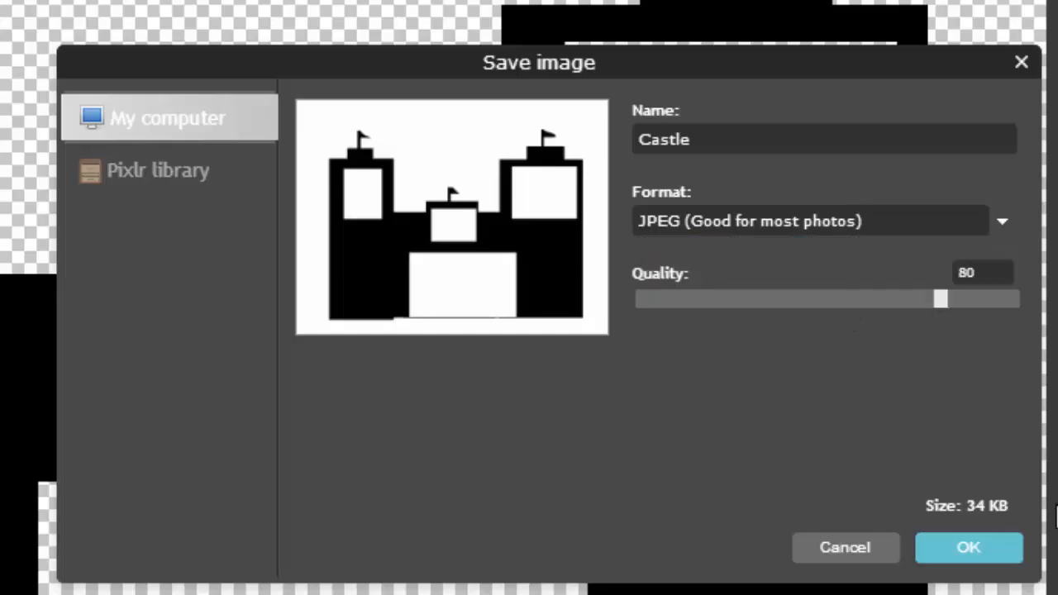
click(966, 549)
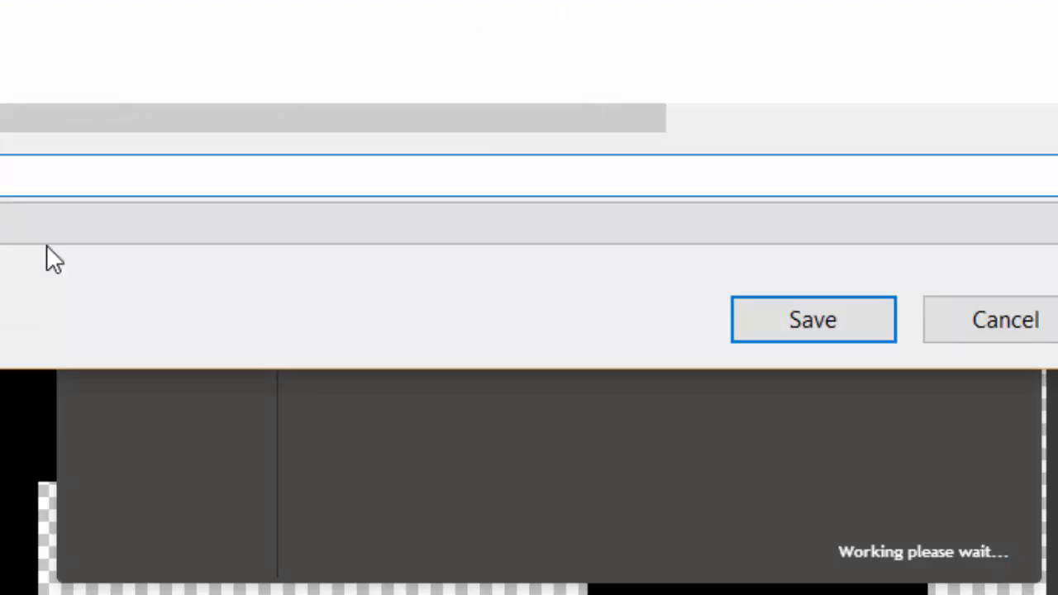
click(817, 321)
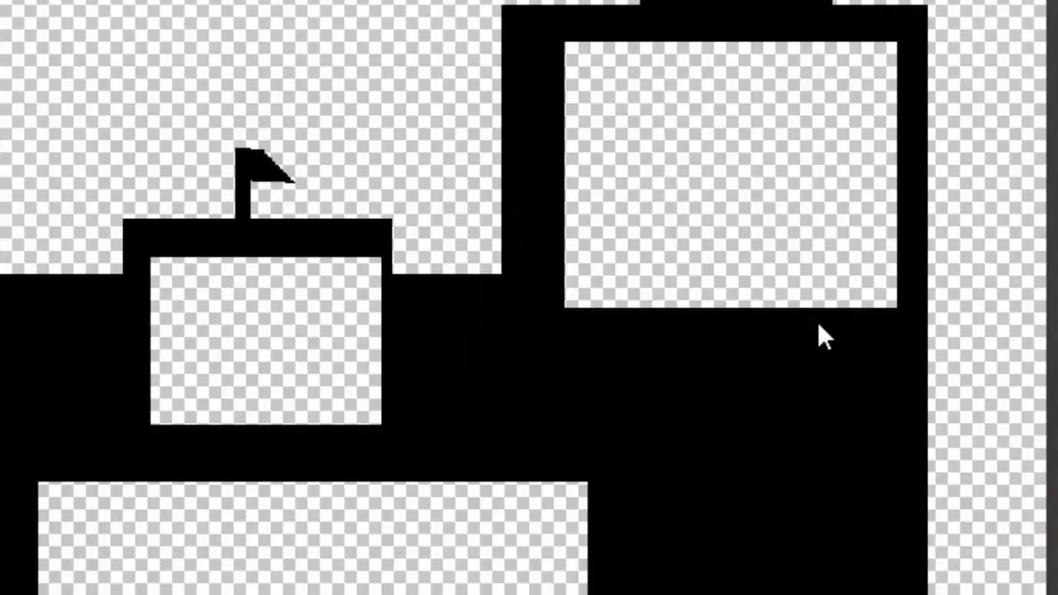